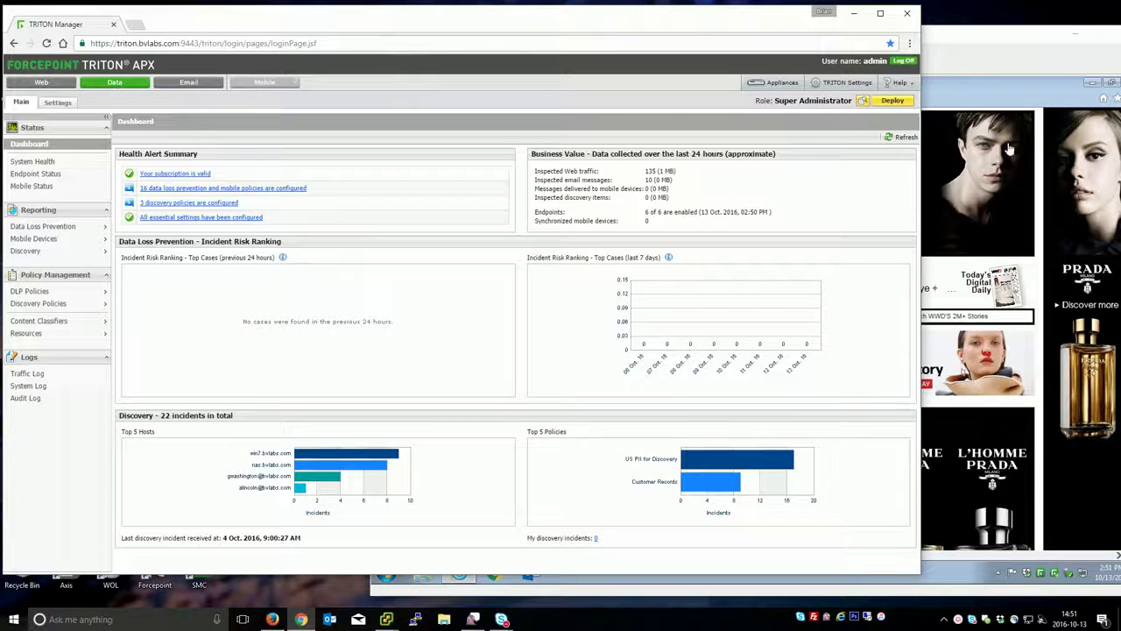
{"action": "left_click", "coordinate": [972, 40]}
{"action": "left_click_drag", "start_coordinate": [972, 40], "coordinate": [860, 20]}
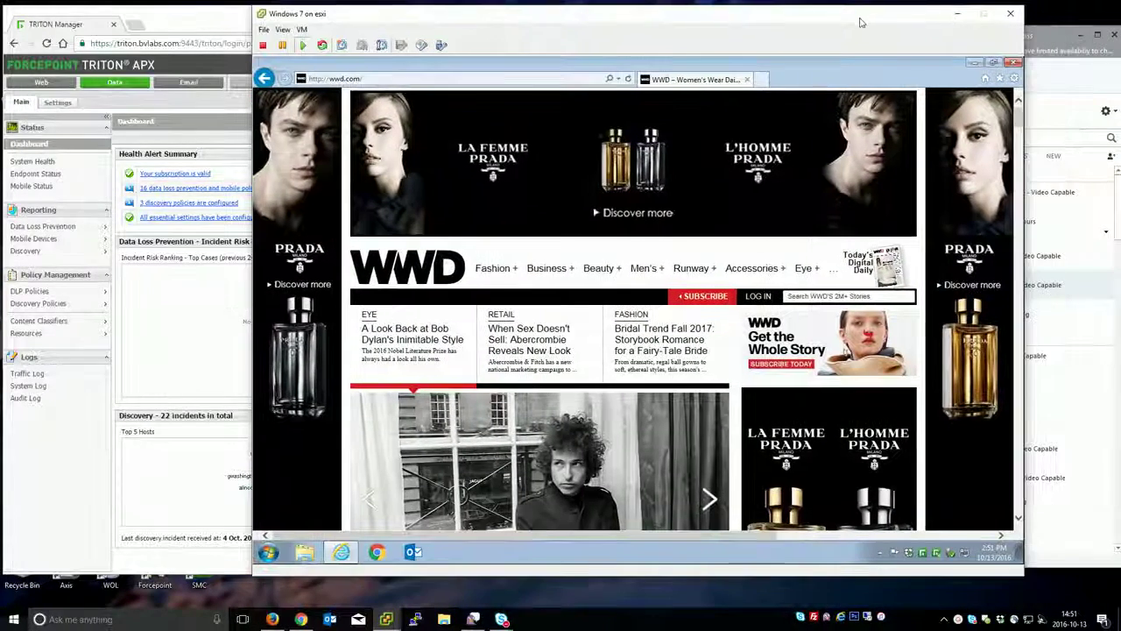
{"action": "left_click", "coordinate": [762, 79]}
{"action": "type", "text": "www.777.com"}
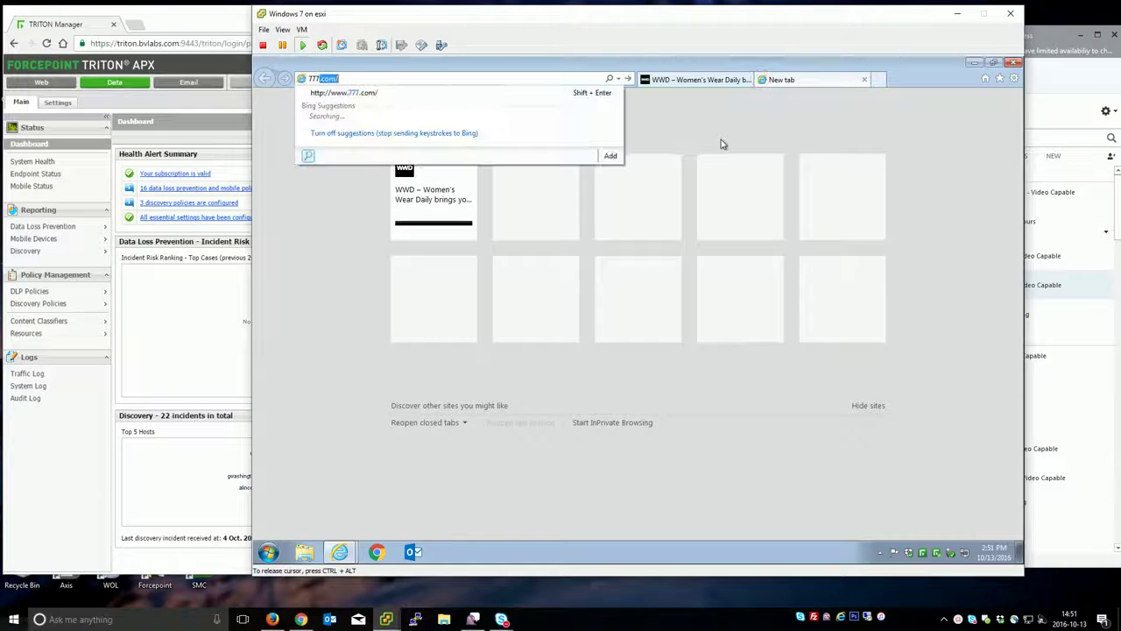
{"action": "key", "text": "Return"}
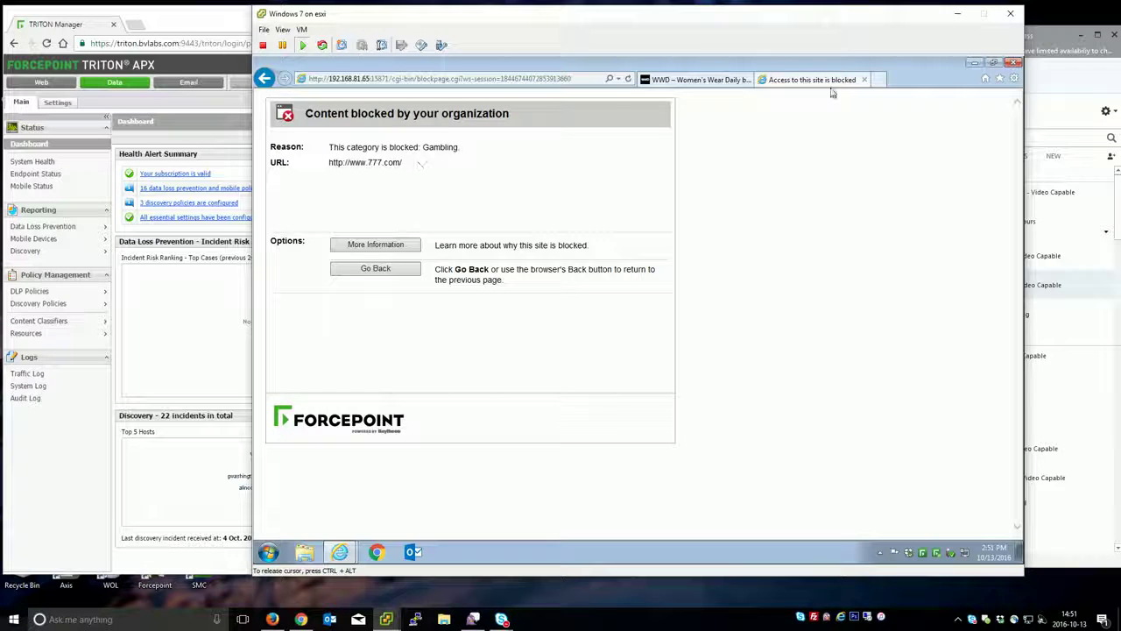
{"action": "left_click", "coordinate": [864, 80]}
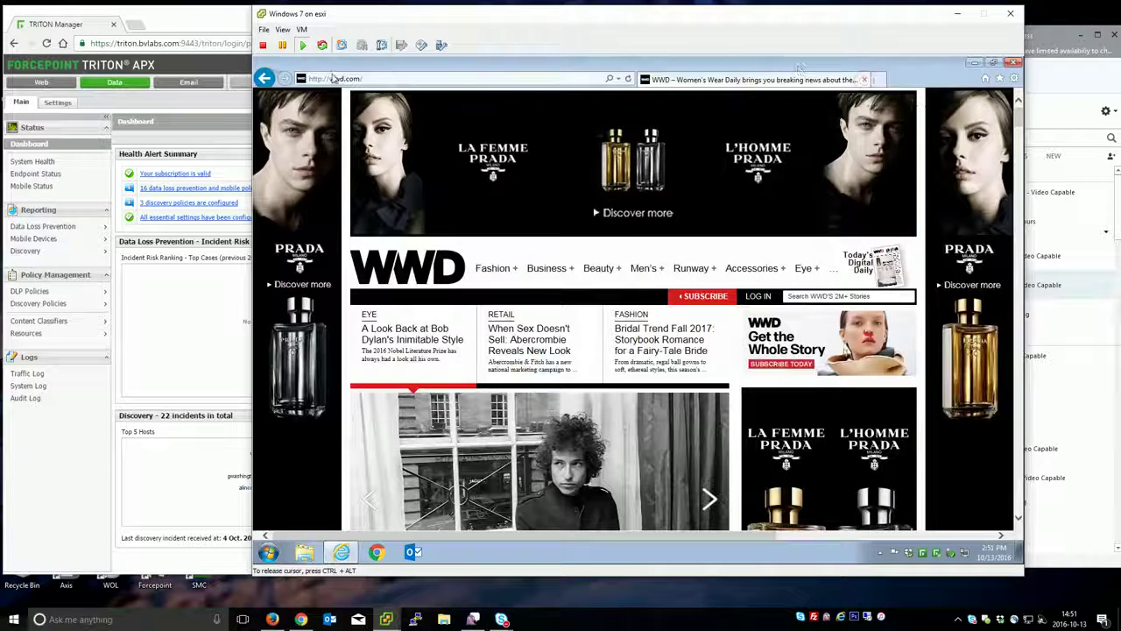
- Open the WWD article "A Look at the Style of Bob Dylan, a New Nobel Prize Winner" and go to its comments section
{"action": "scroll", "coordinate": [788, 249], "scroll_direction": "down", "scroll_amount": 5}
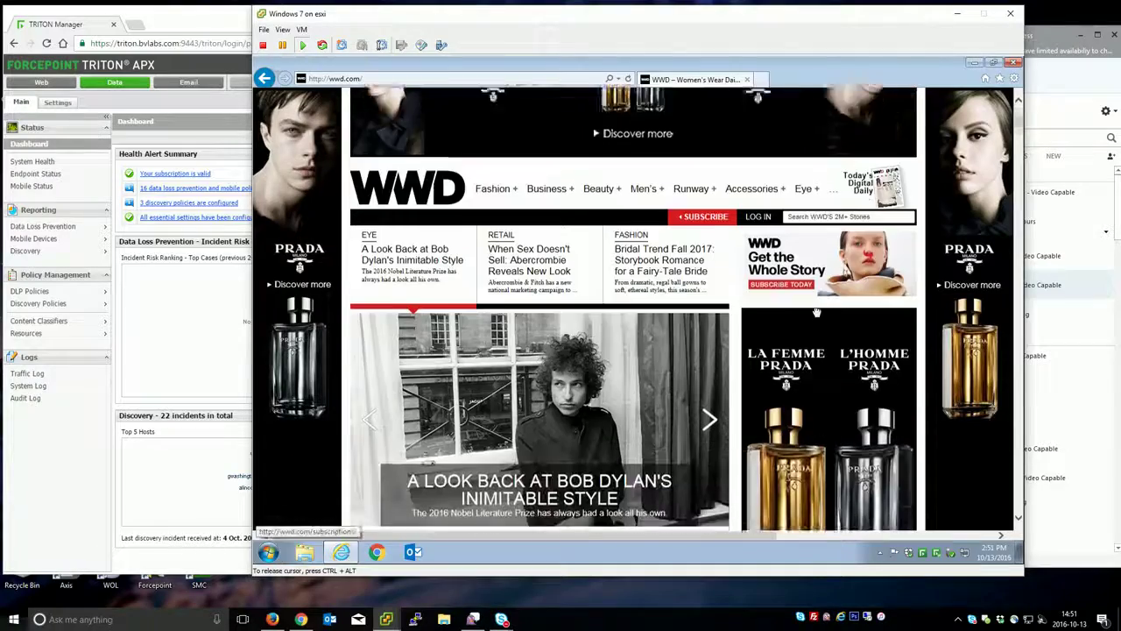
{"action": "scroll", "coordinate": [706, 252], "scroll_direction": "down", "scroll_amount": 10}
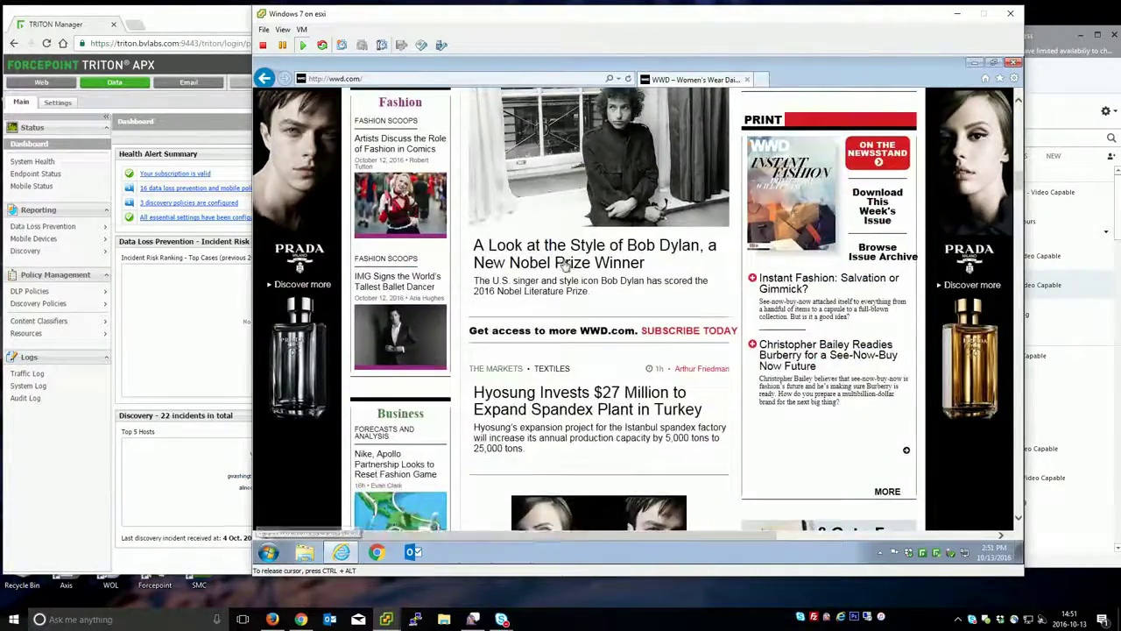
{"action": "left_click", "coordinate": [722, 276]}
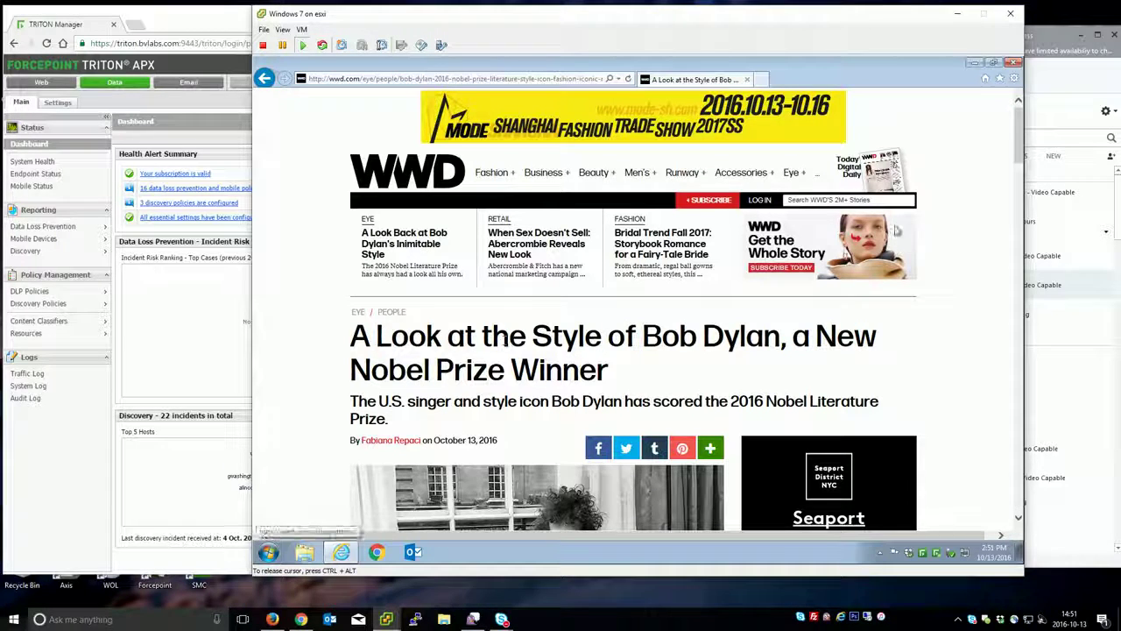
{"action": "scroll", "coordinate": [949, 274], "scroll_direction": "down", "scroll_amount": 2}
{"action": "scroll", "coordinate": [388, 193], "scroll_direction": "down", "scroll_amount": 12}
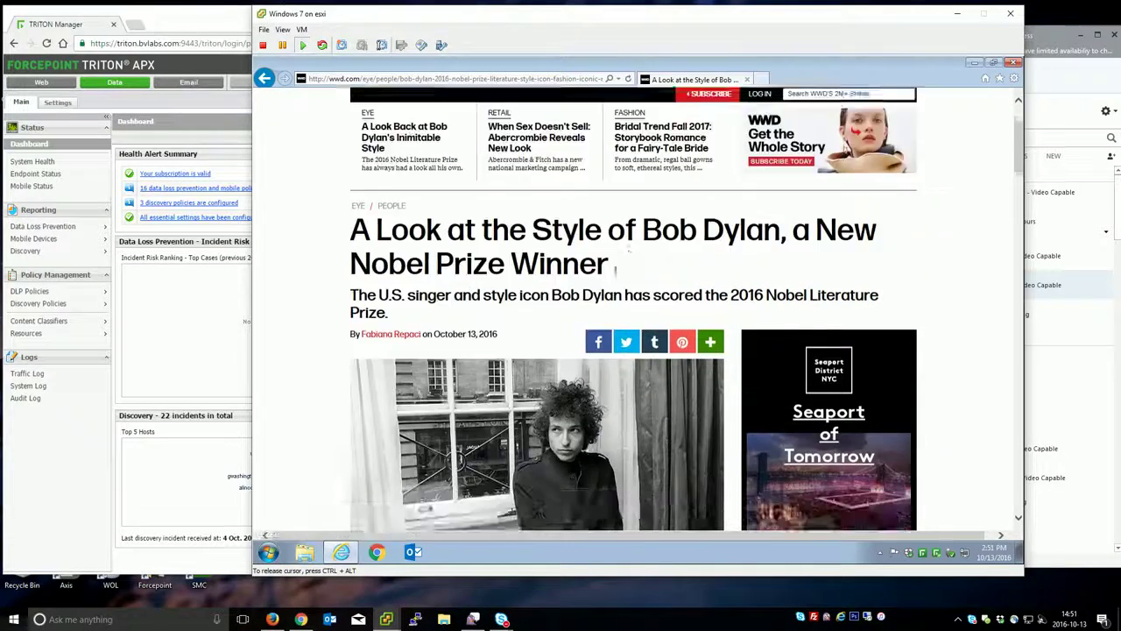
{"action": "scroll", "coordinate": [603, 232], "scroll_direction": "down", "scroll_amount": 10}
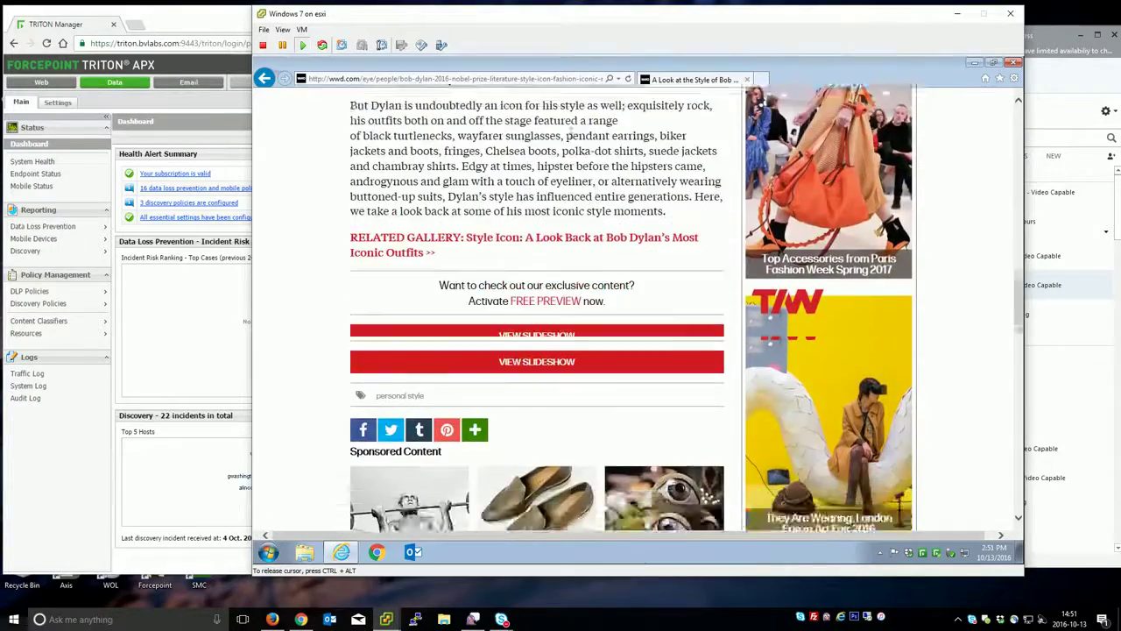
{"action": "scroll", "coordinate": [663, 226], "scroll_direction": "up", "scroll_amount": 2}
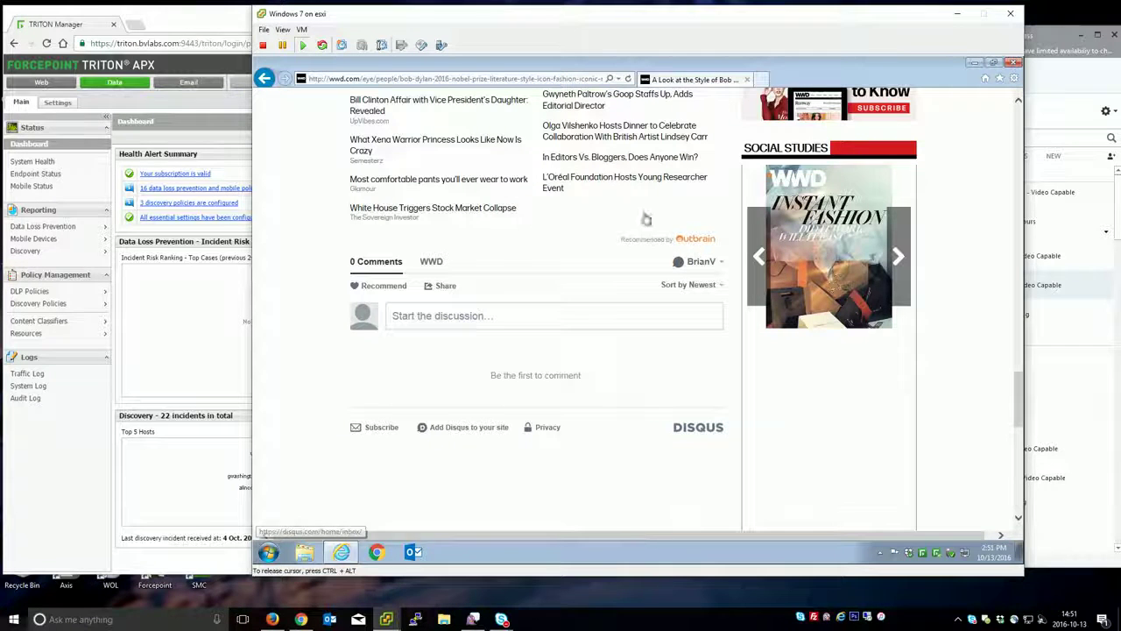
- Post the comment "Great article." on the WWD article and reload the page
{"action": "left_click", "coordinate": [433, 316]}
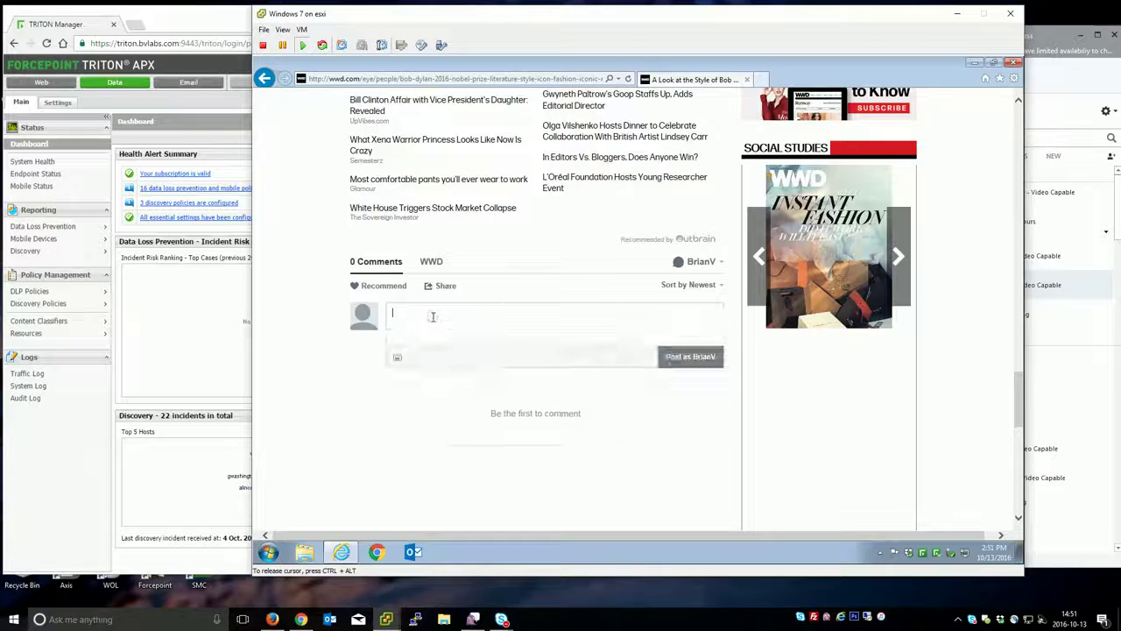
{"action": "type", "text": "Great ar"}
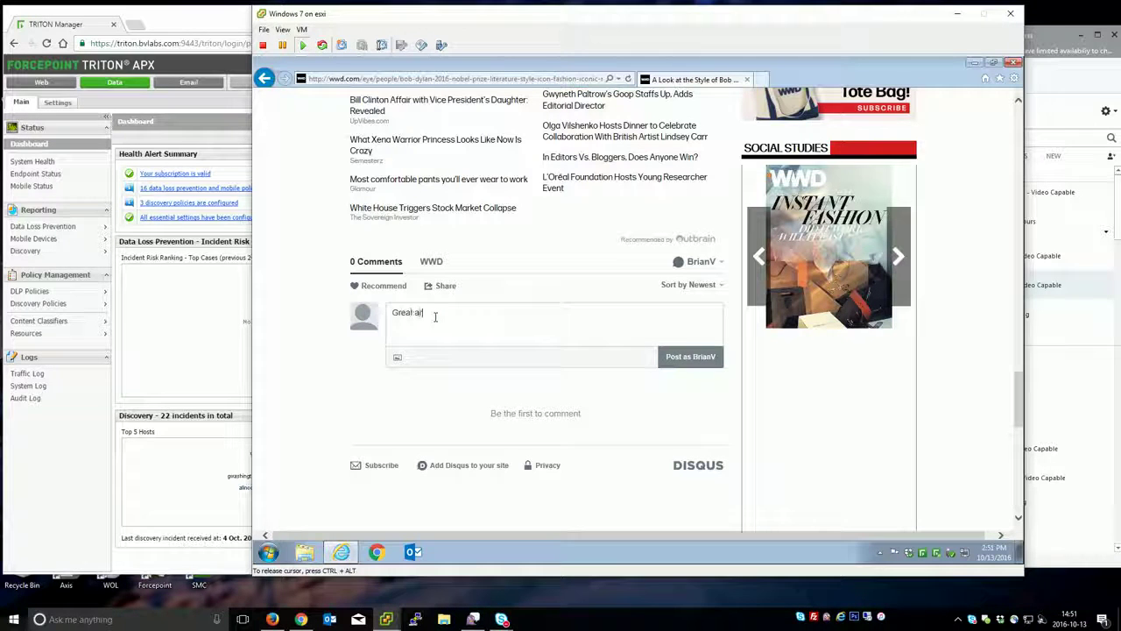
{"action": "type", "text": "ticle"}
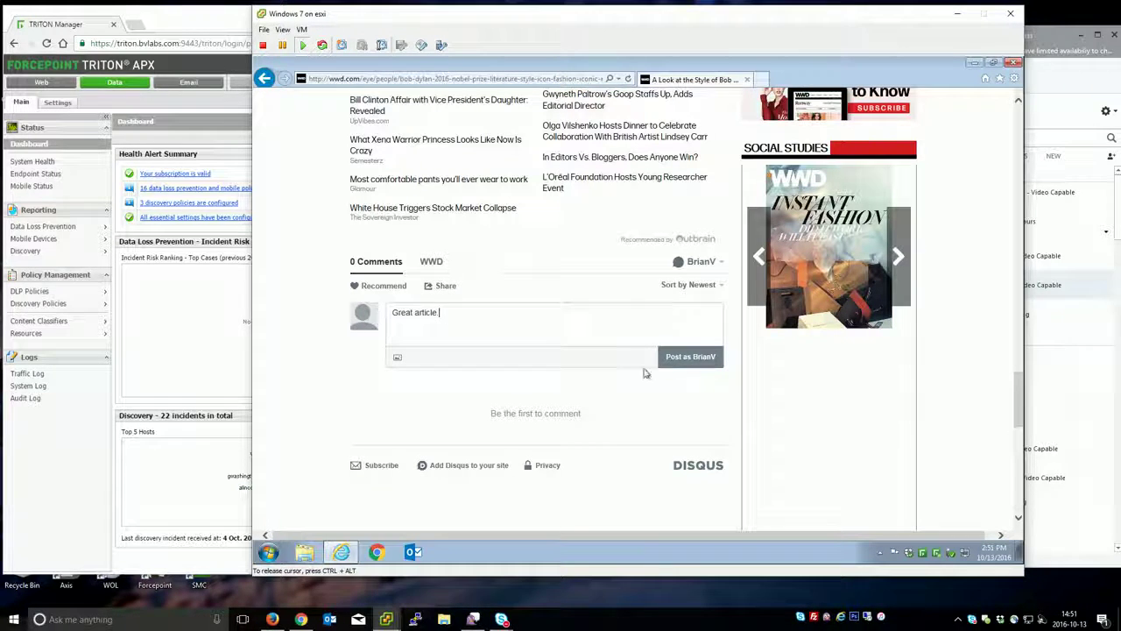
{"action": "left_click", "coordinate": [677, 359]}
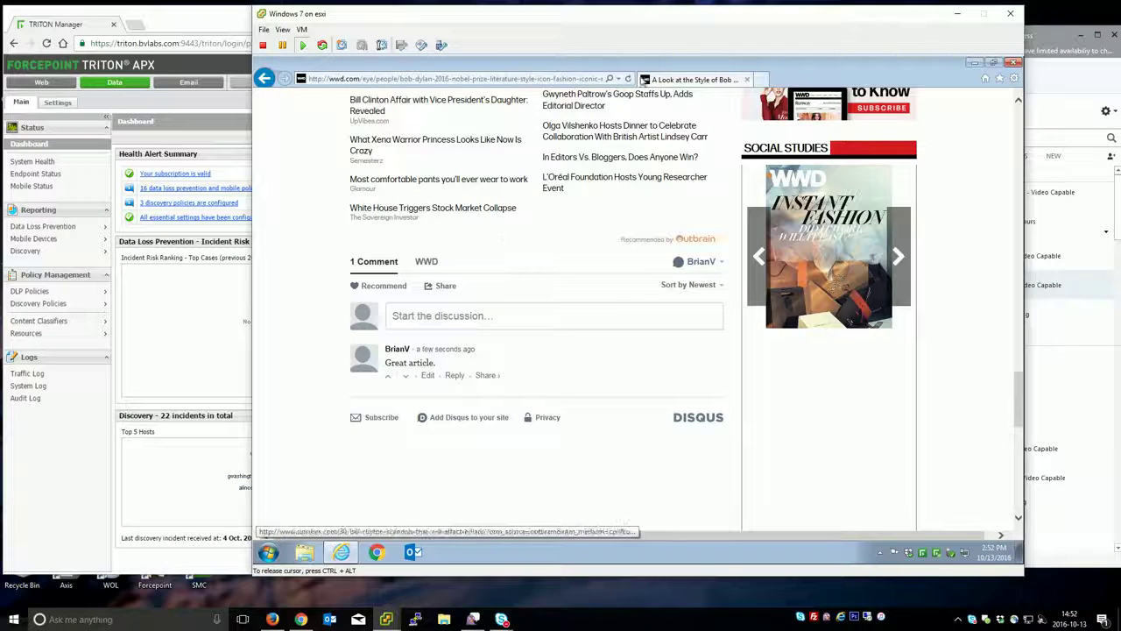
{"action": "left_click", "coordinate": [628, 79]}
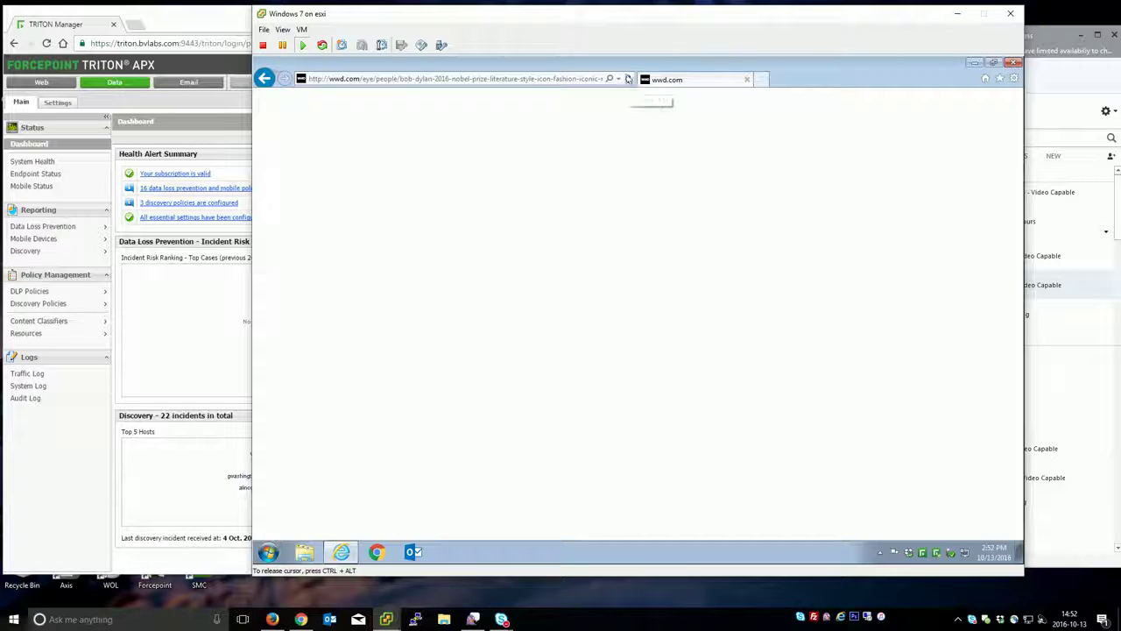
- Switch to TRITON Manager and open the management page for the DLP policies
{"action": "left_click", "coordinate": [301, 619]}
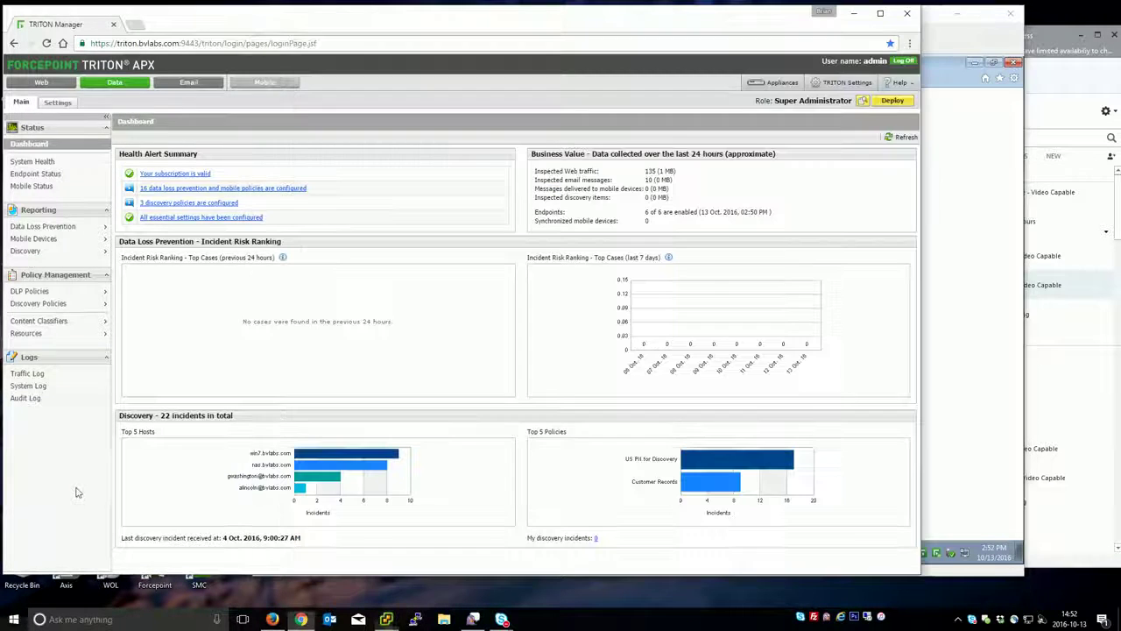
{"action": "mouse_move", "coordinate": [81, 301]}
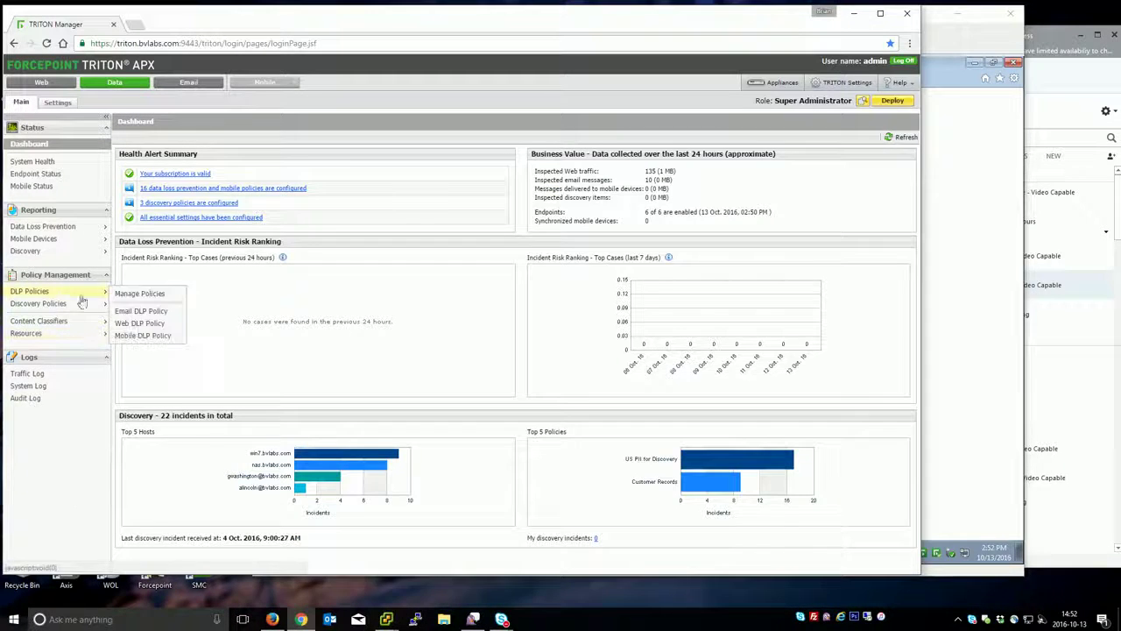
{"action": "left_click", "coordinate": [139, 294]}
- Return to the Windows 7 virtual machine and try to post the comment "test" on the reloaded article
{"action": "left_click", "coordinate": [947, 39]}
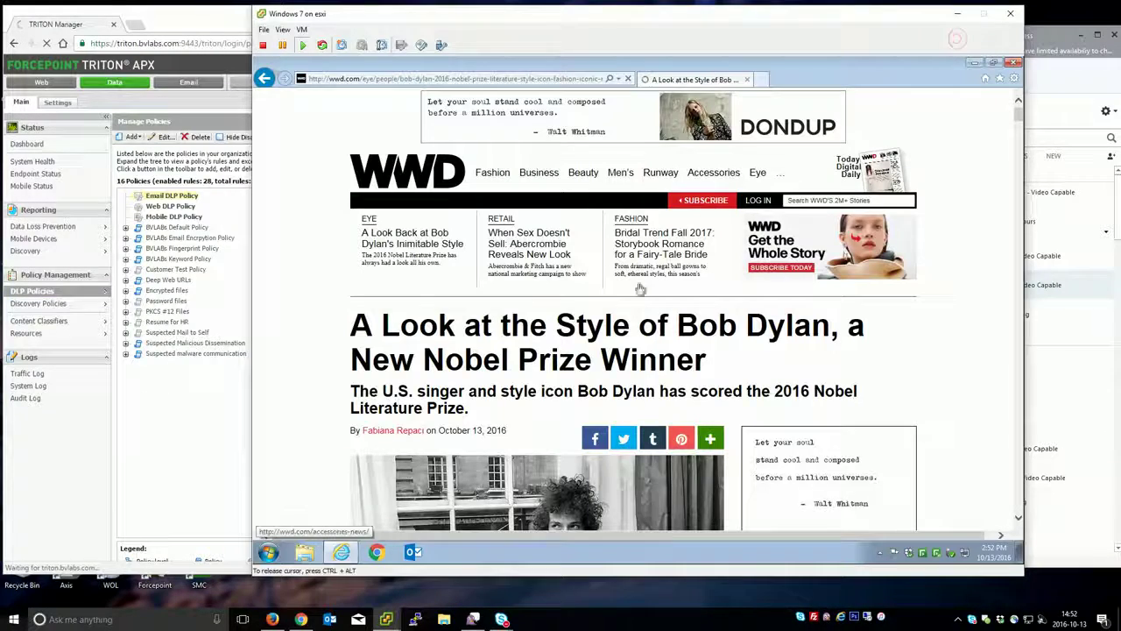
{"action": "scroll", "coordinate": [648, 400], "scroll_direction": "down", "scroll_amount": 20}
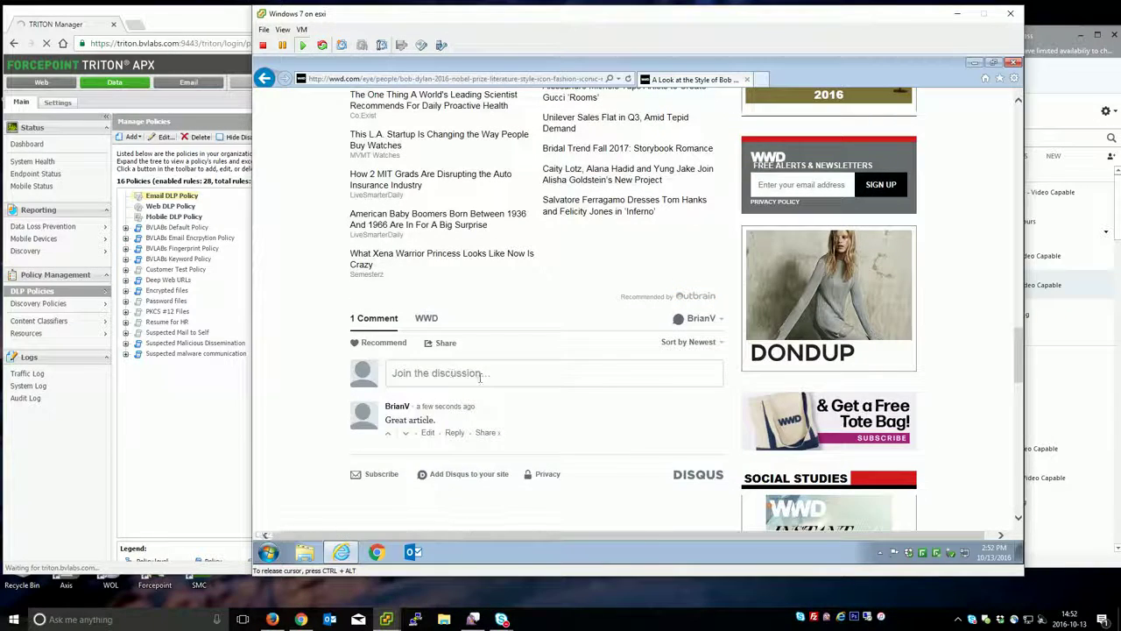
{"action": "left_click", "coordinate": [576, 372]}
{"action": "type", "text": "test"}
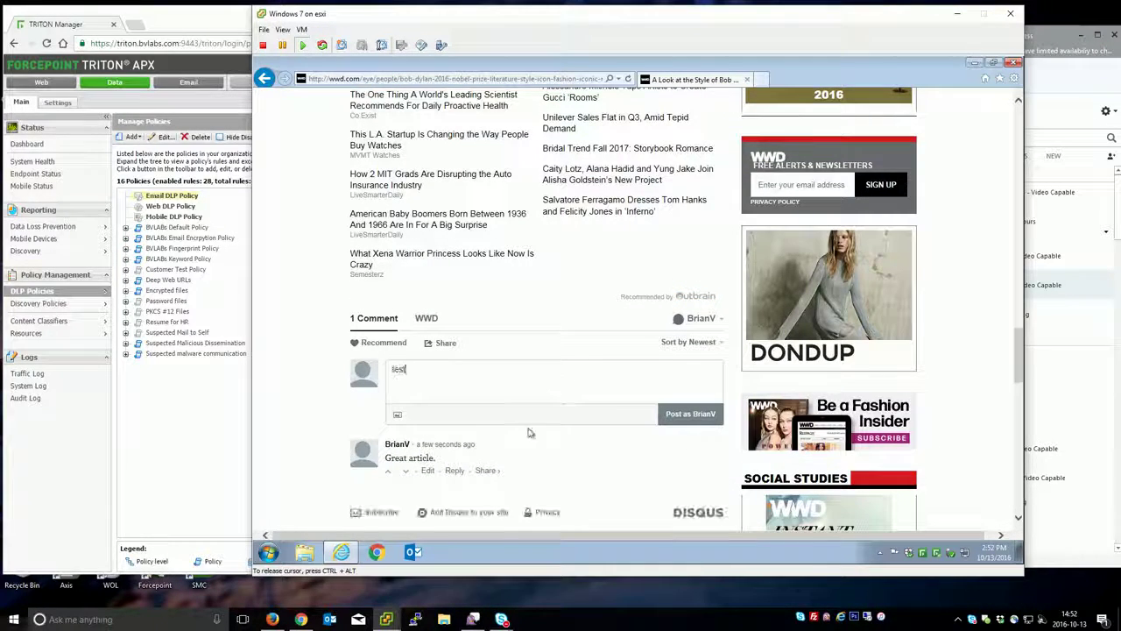
{"action": "scroll", "coordinate": [649, 395], "scroll_direction": "down", "scroll_amount": 2}
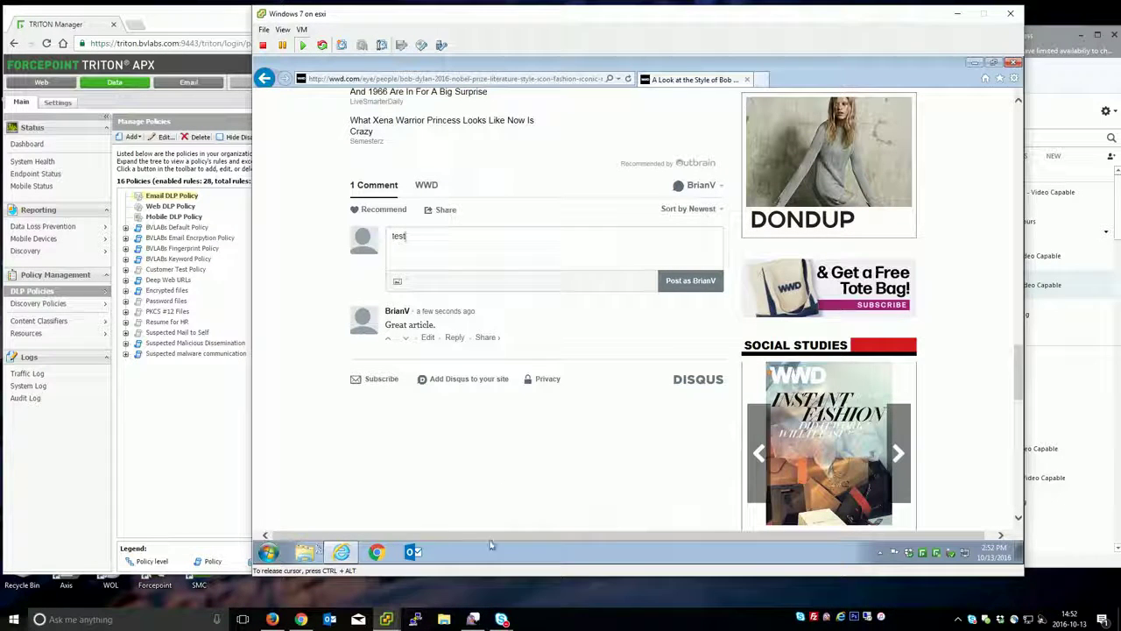
{"action": "left_click", "coordinate": [691, 287]}
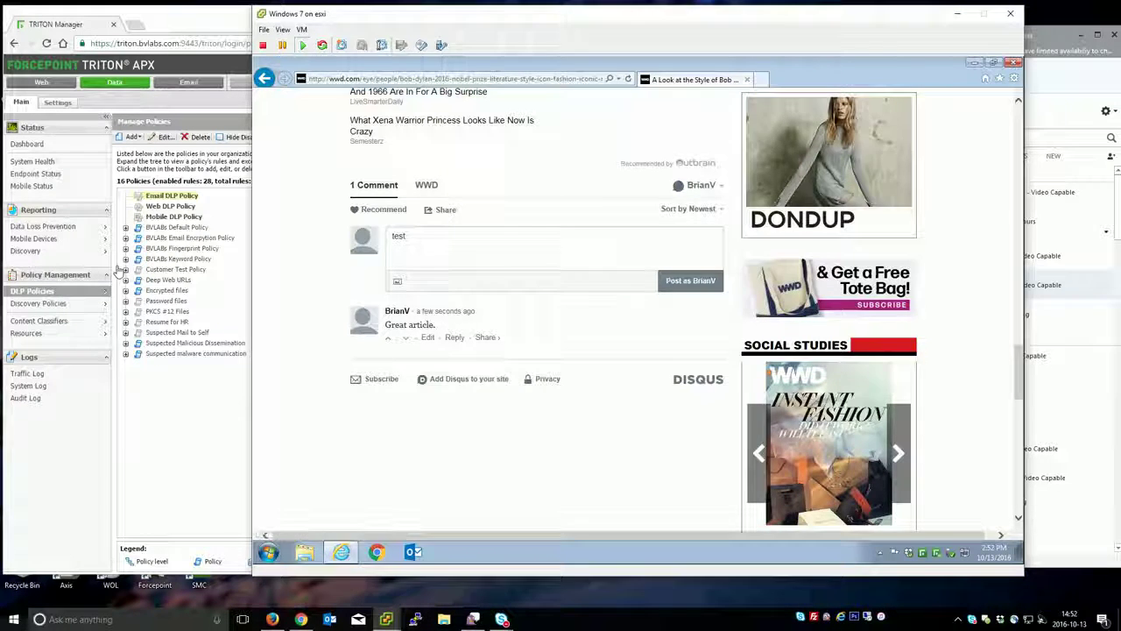
- Switch to TRITON Manager and view the data loss prevention incidents report for the last 3 days
{"action": "left_click", "coordinate": [147, 428]}
{"action": "mouse_move", "coordinate": [58, 229]}
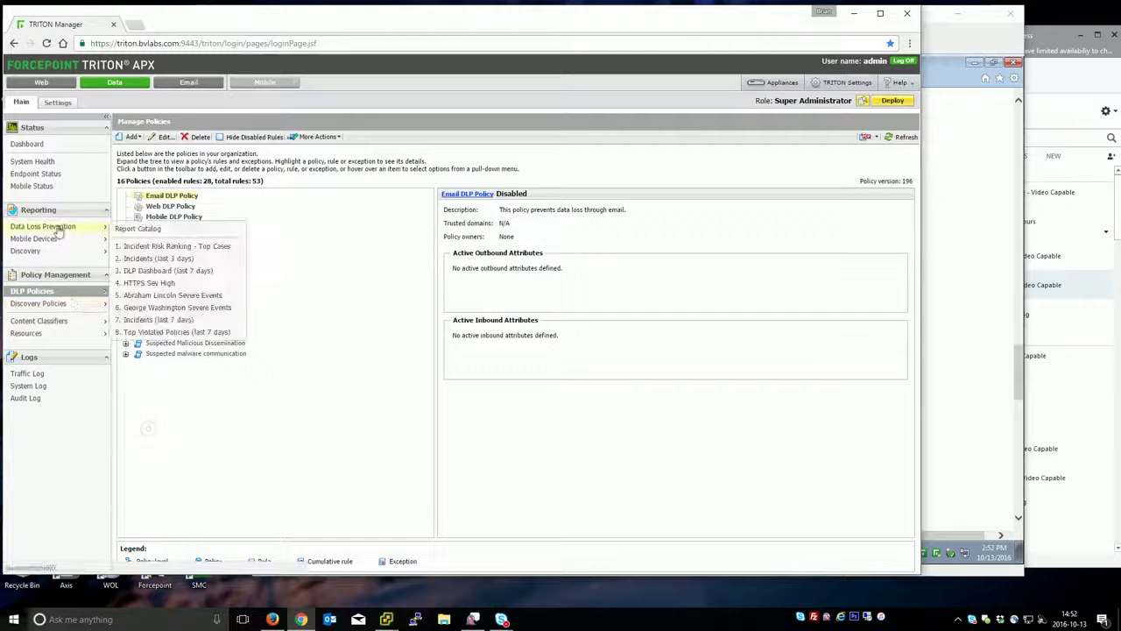
{"action": "left_click", "coordinate": [173, 259]}
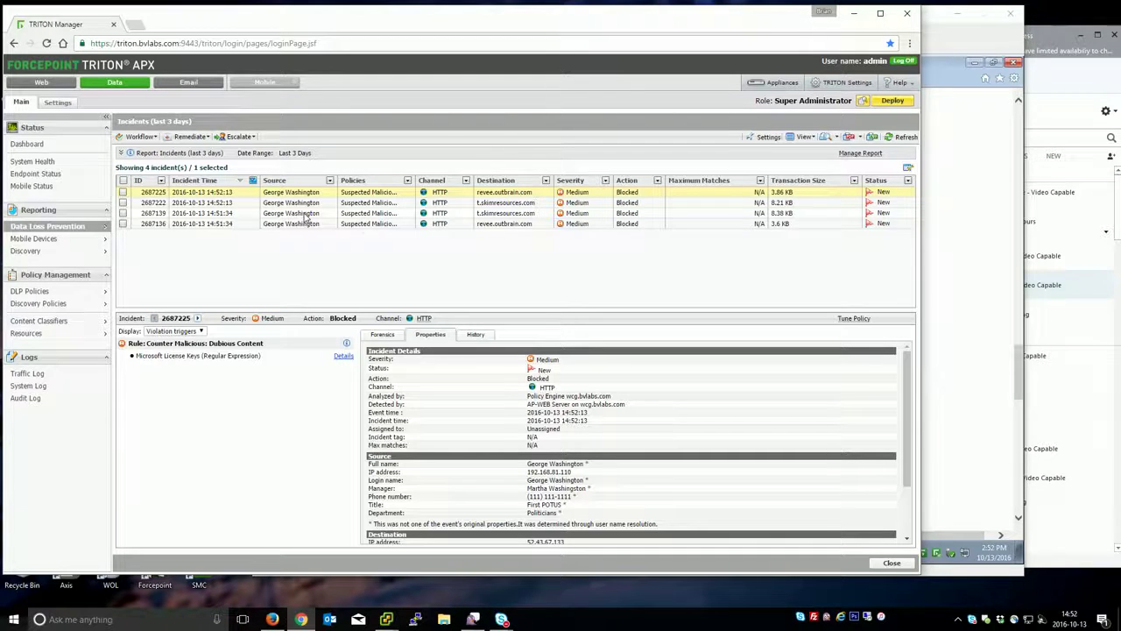
- Open the Read-Only Web Site Rule of the Customer Test Policy from the managed DLP policies
{"action": "mouse_move", "coordinate": [63, 294]}
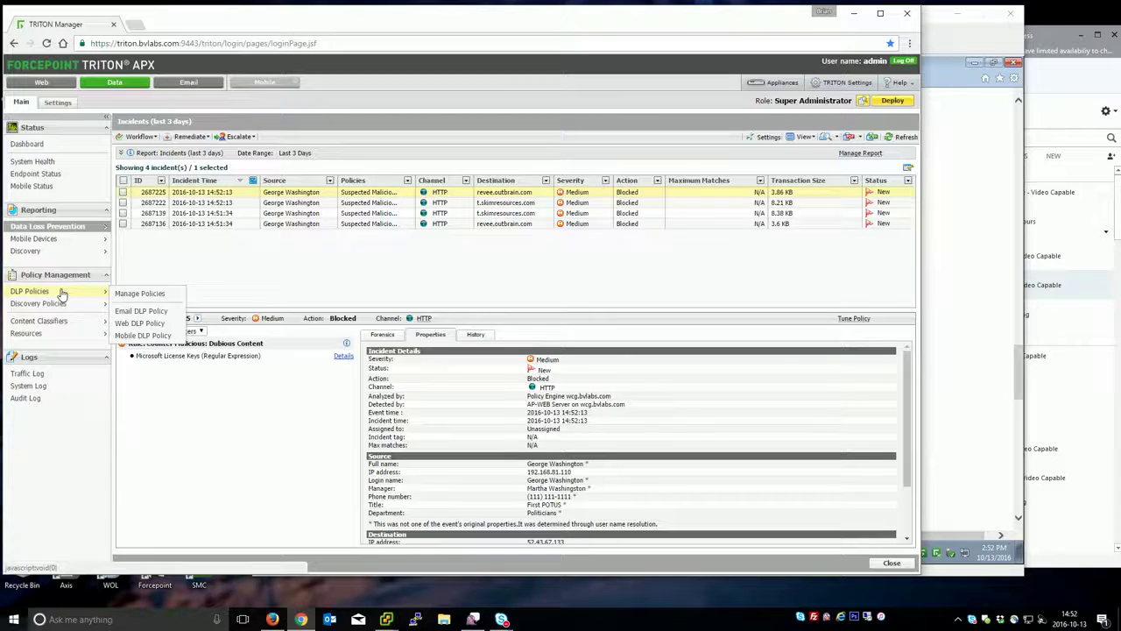
{"action": "left_click", "coordinate": [149, 296]}
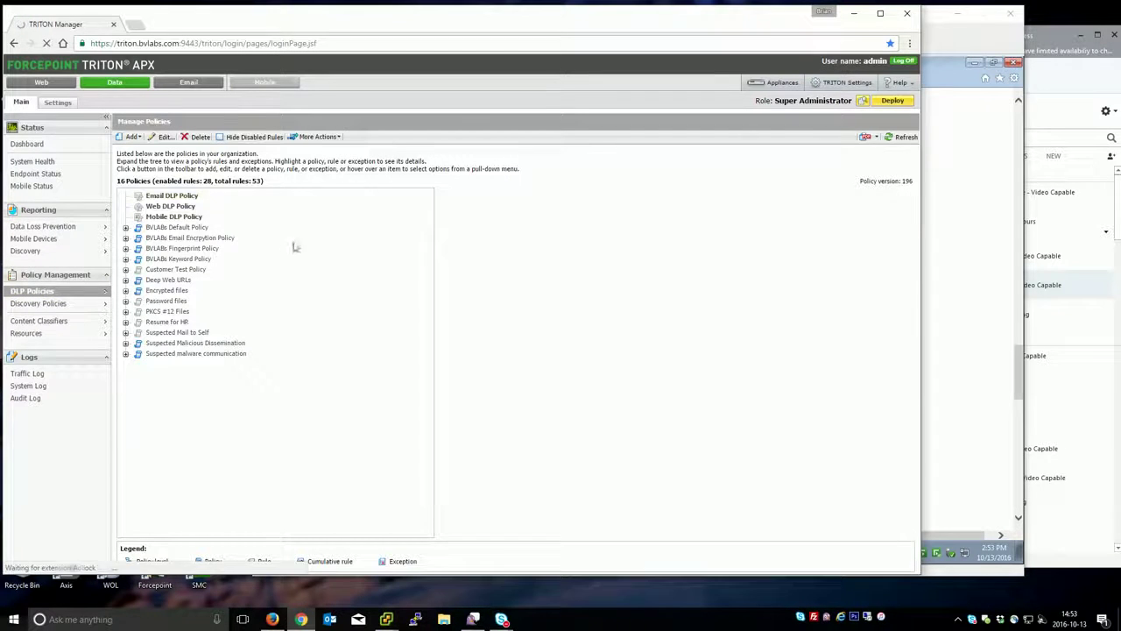
{"action": "left_click", "coordinate": [127, 270]}
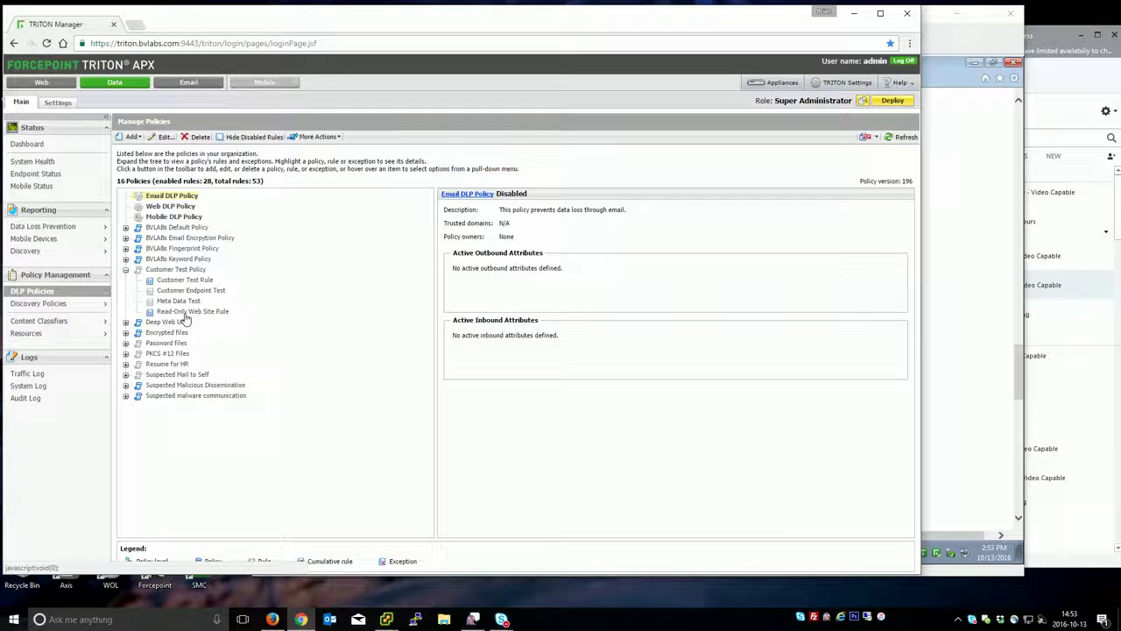
{"action": "left_click", "coordinate": [182, 311]}
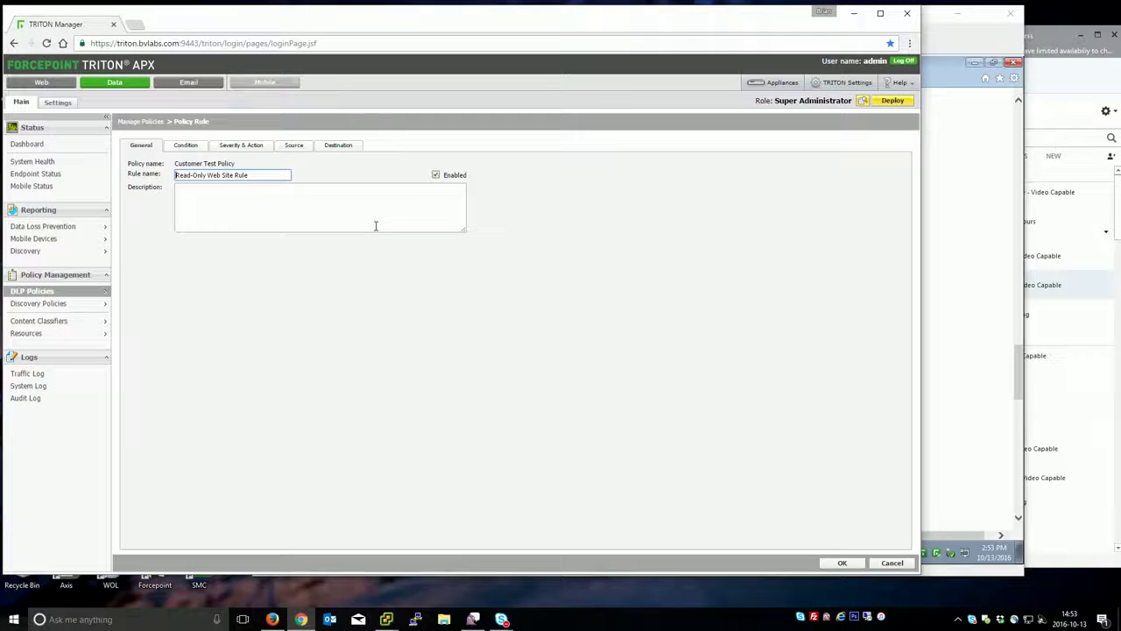
- Examine the content classifier used in the Read-Only Web Site Rule's condition
{"action": "left_click", "coordinate": [184, 145]}
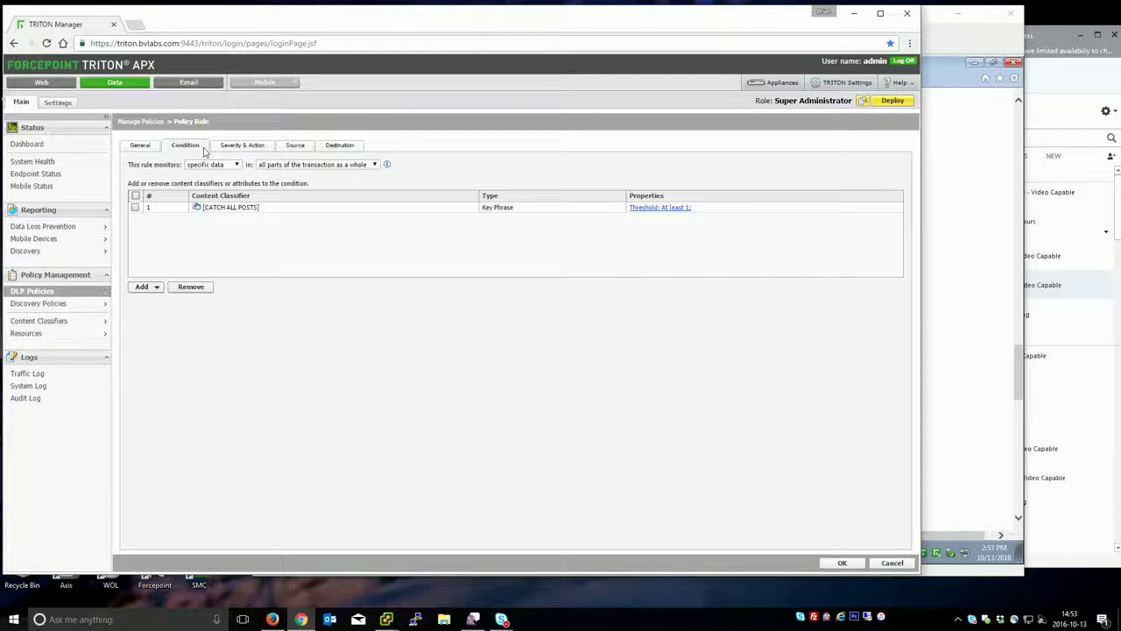
{"action": "left_click", "coordinate": [319, 217]}
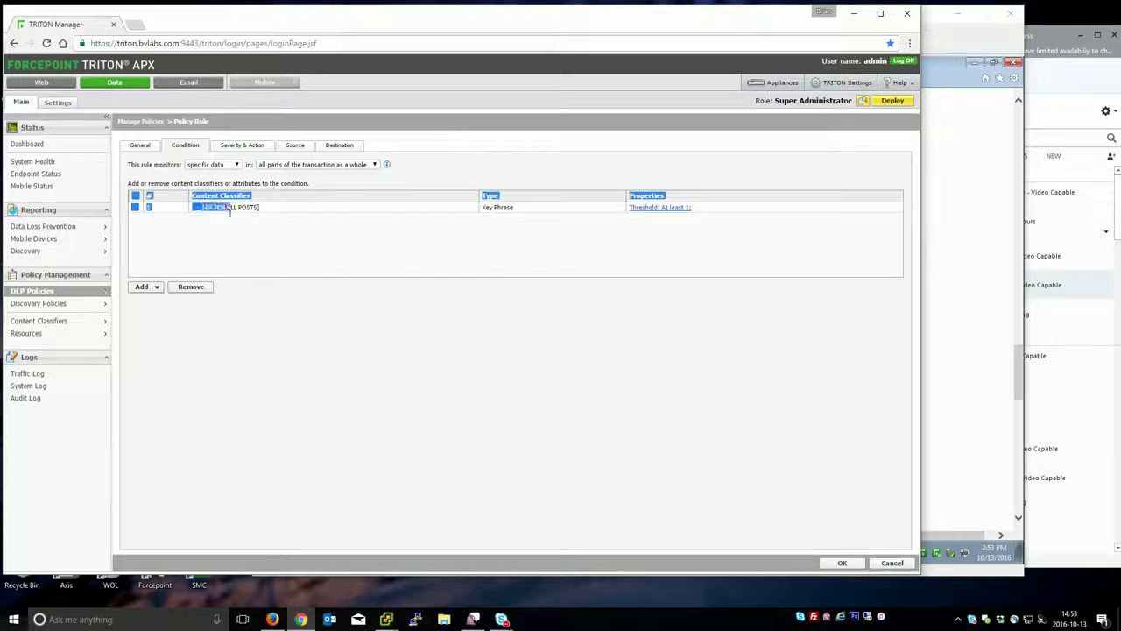
{"action": "left_click", "coordinate": [300, 212]}
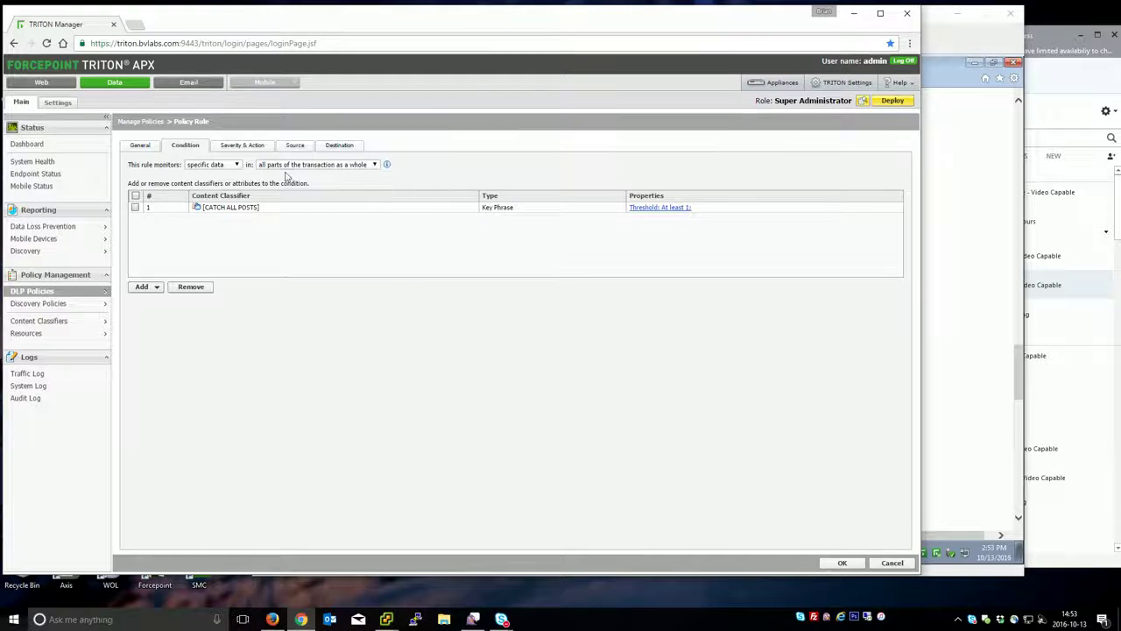
- Open the Block Web Posts action plan from the rule's severity and action settings and examine its HTTP/HTTPS network channel action
{"action": "left_click", "coordinate": [233, 146]}
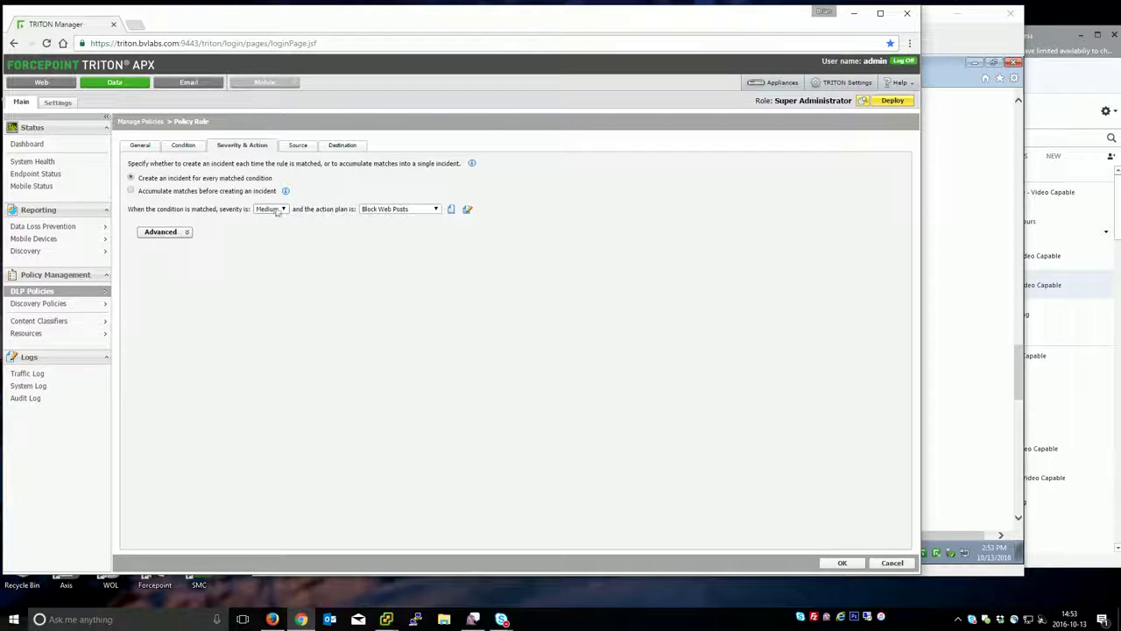
{"action": "left_click", "coordinate": [466, 210]}
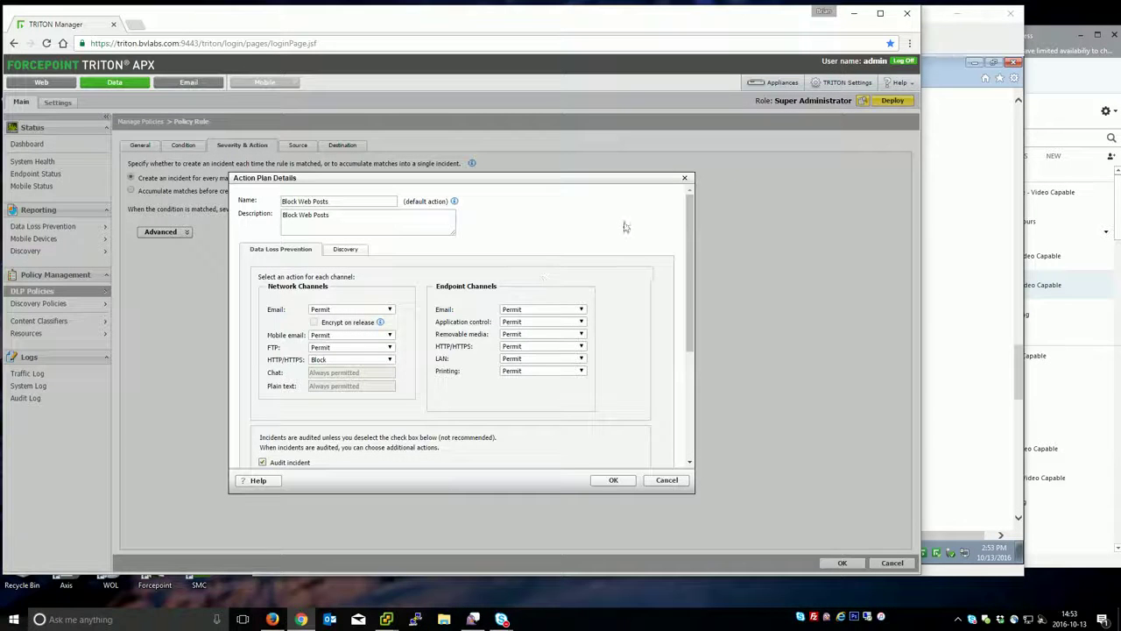
{"action": "left_click_drag", "start_coordinate": [400, 347], "coordinate": [295, 364]}
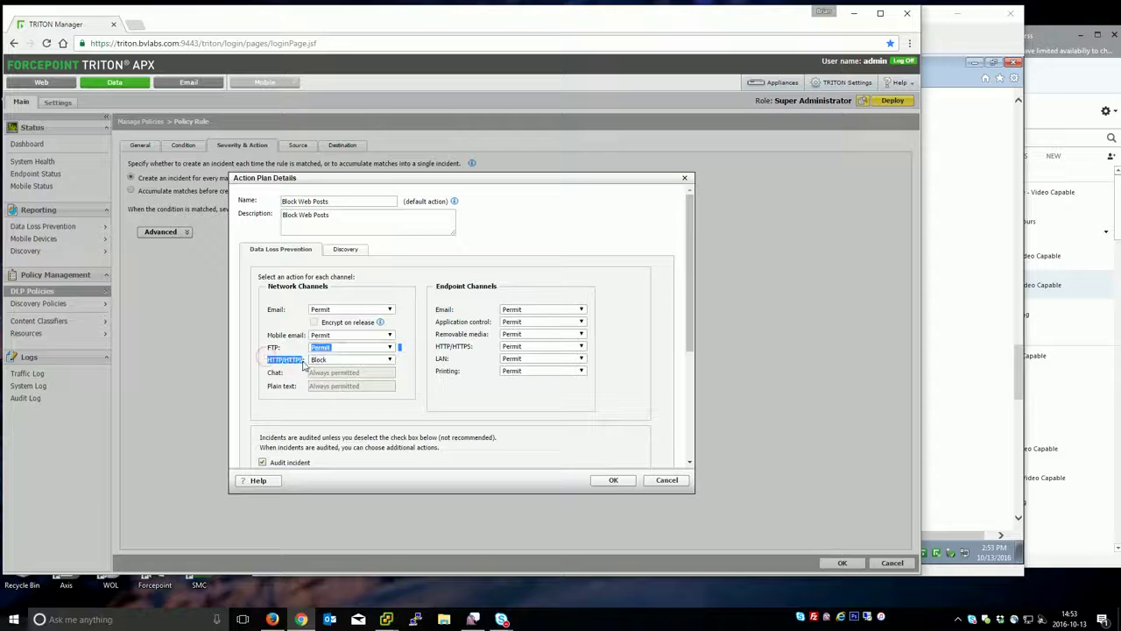
{"action": "left_click", "coordinate": [303, 366]}
{"action": "left_click_drag", "start_coordinate": [371, 175], "coordinate": [459, 194]}
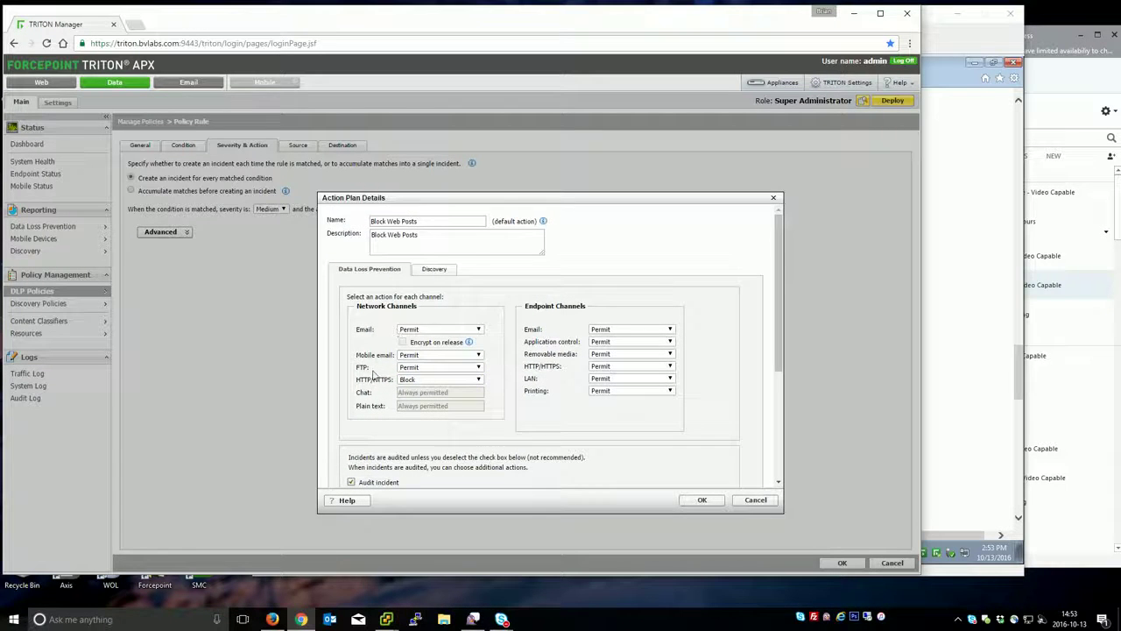
- Examine the Block Web Posts action plan's channel actions, incident auditing and additional actions, and close it without changes
{"action": "left_click_drag", "start_coordinate": [381, 210], "coordinate": [353, 247]}
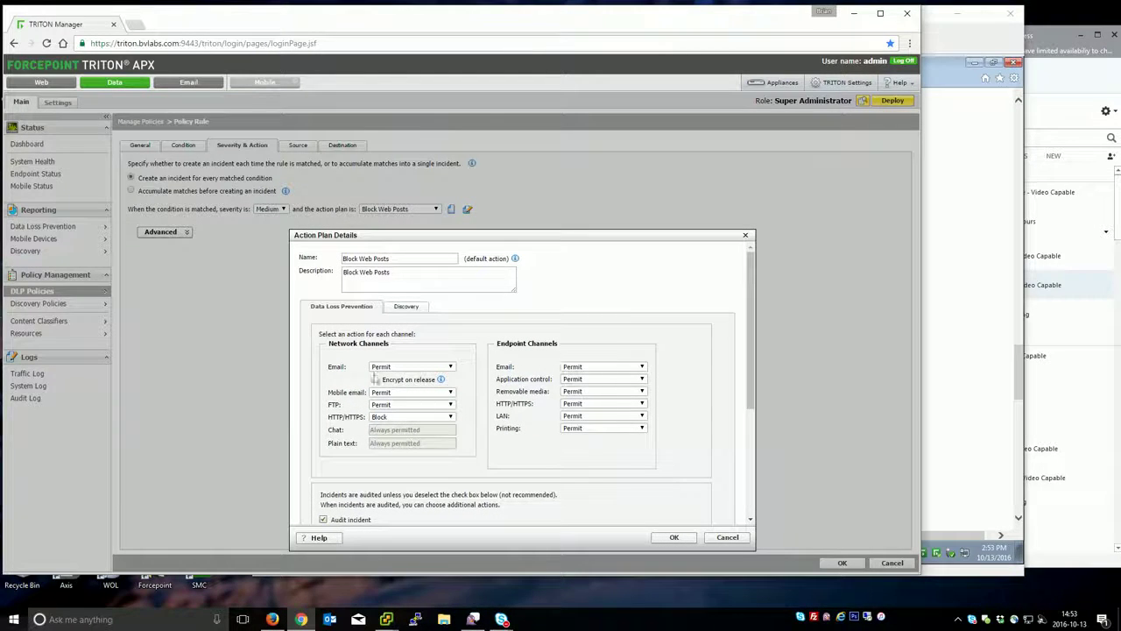
{"action": "scroll", "coordinate": [374, 378], "scroll_direction": "down", "scroll_amount": 3}
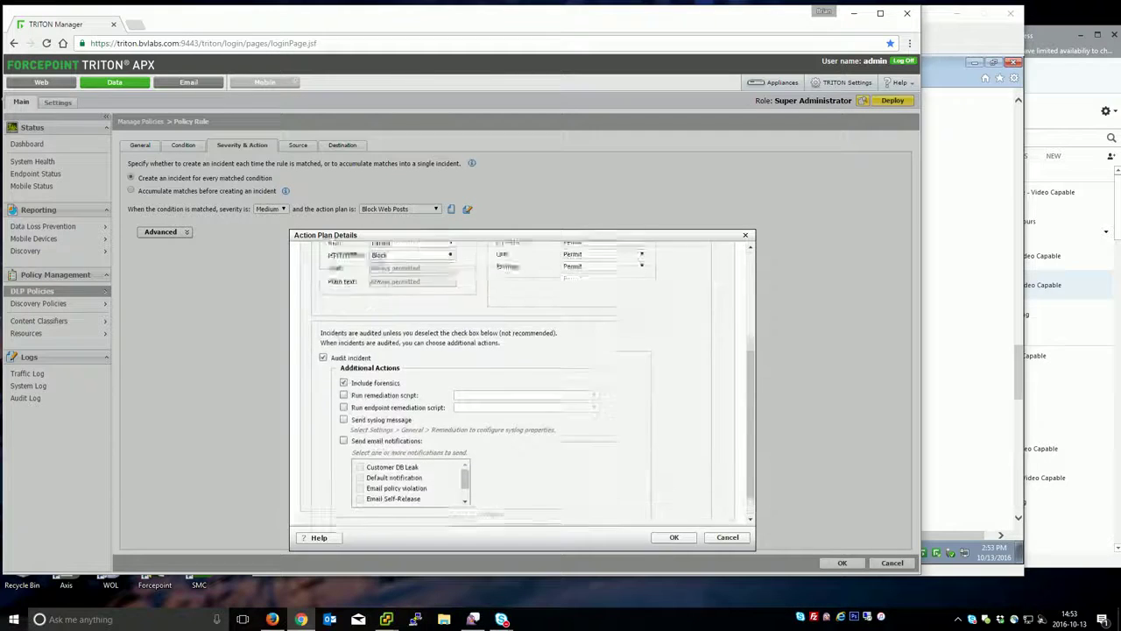
{"action": "scroll", "coordinate": [368, 403], "scroll_direction": "up", "scroll_amount": 3}
{"action": "scroll", "coordinate": [368, 403], "scroll_direction": "down", "scroll_amount": 3}
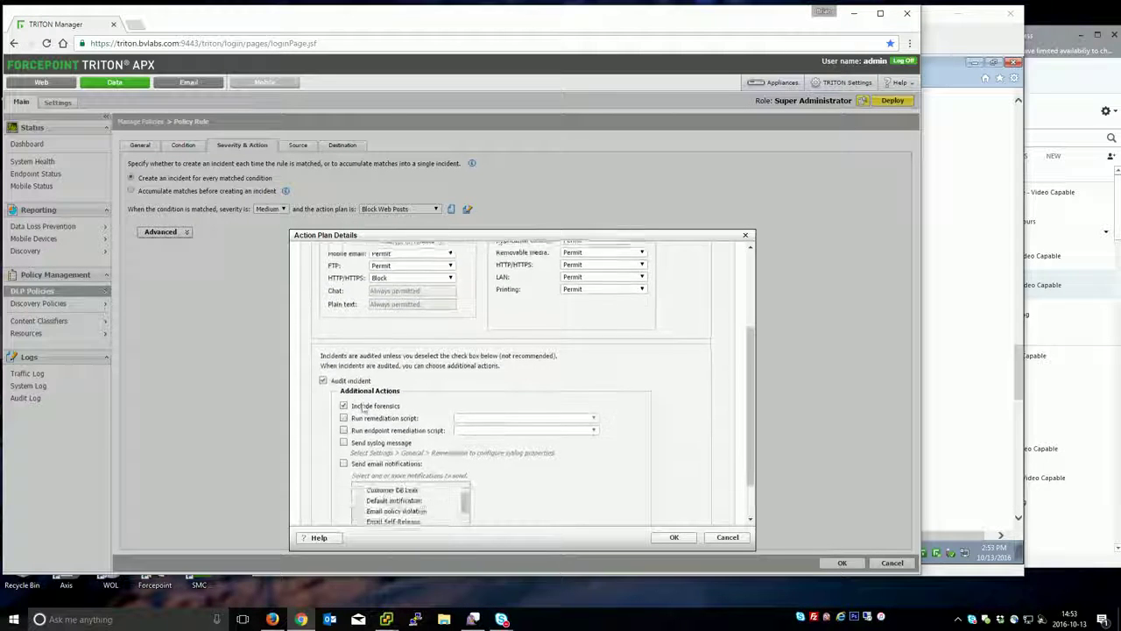
{"action": "scroll", "coordinate": [363, 408], "scroll_direction": "up", "scroll_amount": 4}
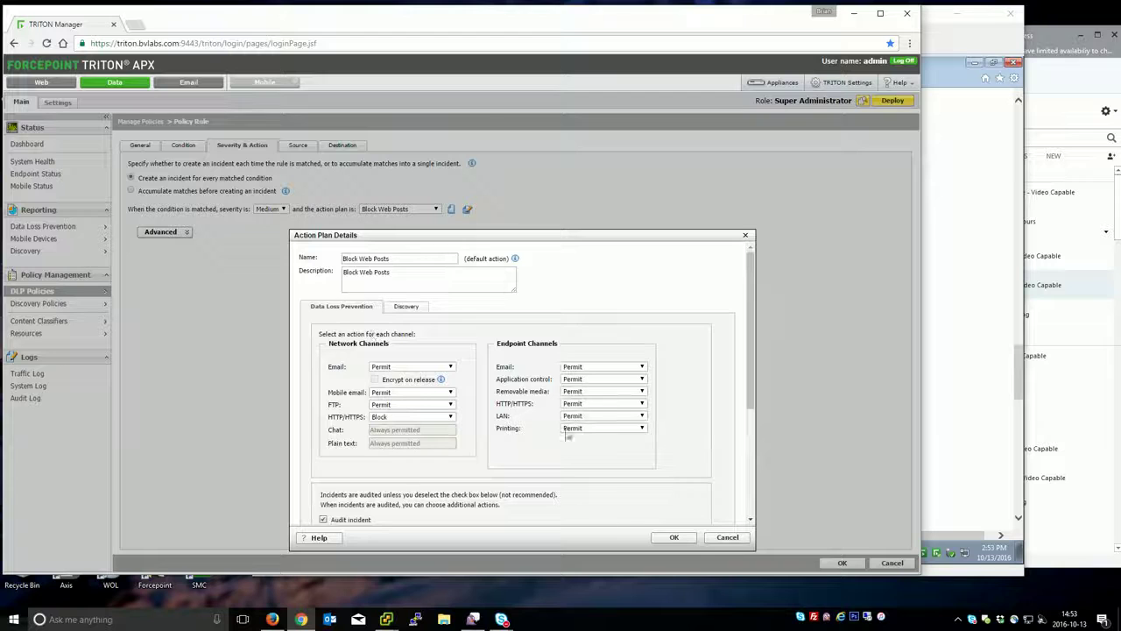
{"action": "left_click", "coordinate": [727, 537]}
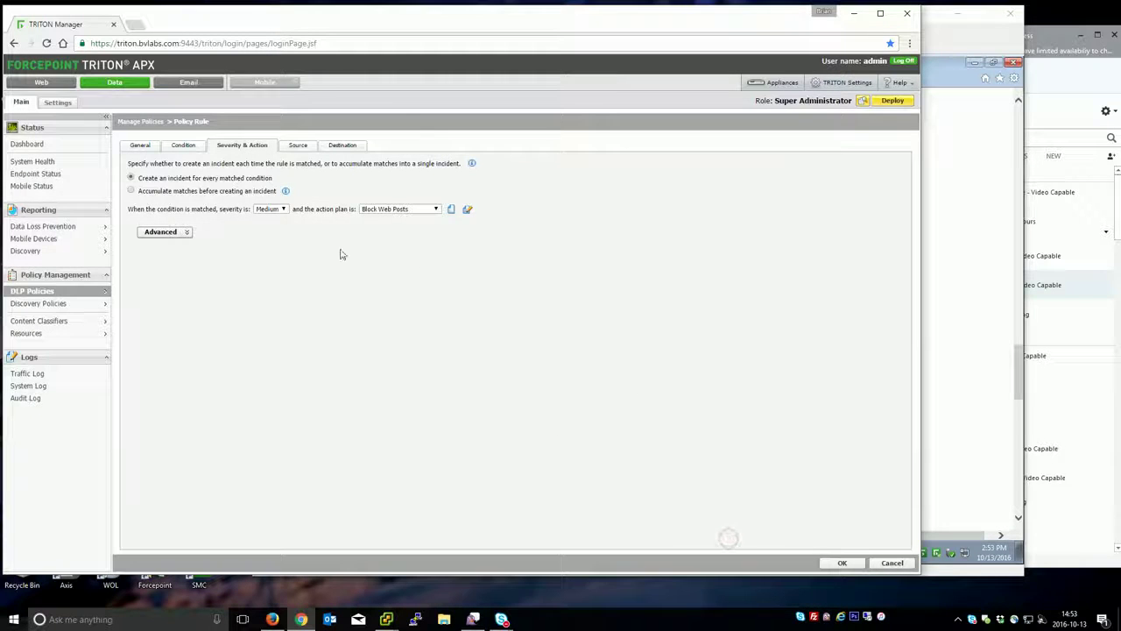
- Examine the rule's web destination settings, including the selected channels and the list of included domains
{"action": "left_click", "coordinate": [327, 147]}
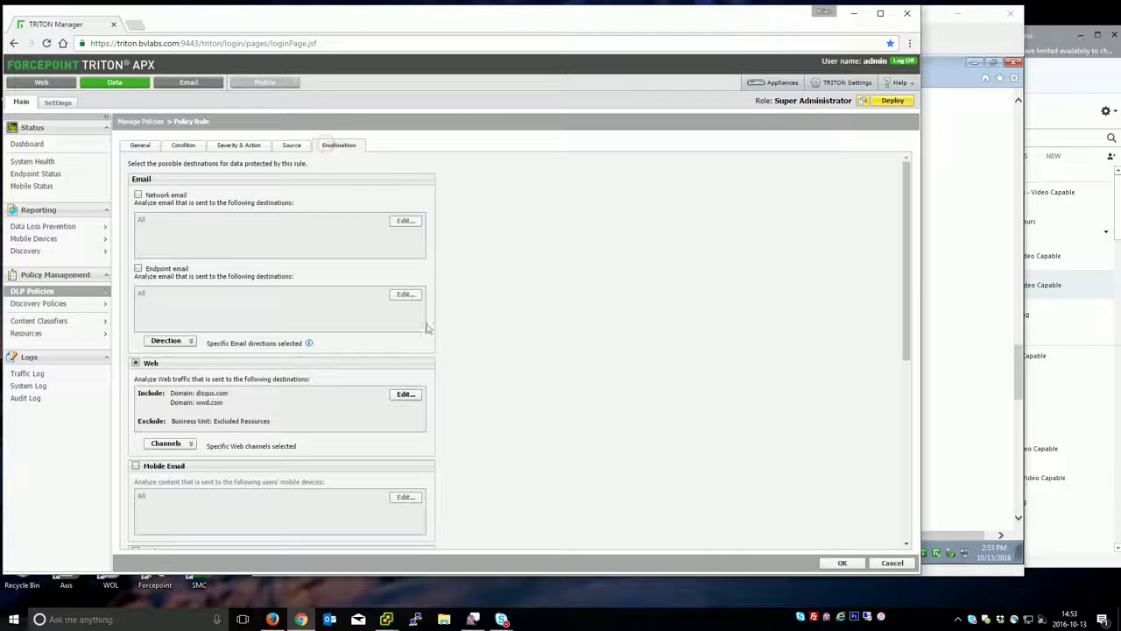
{"action": "left_click", "coordinate": [170, 443]}
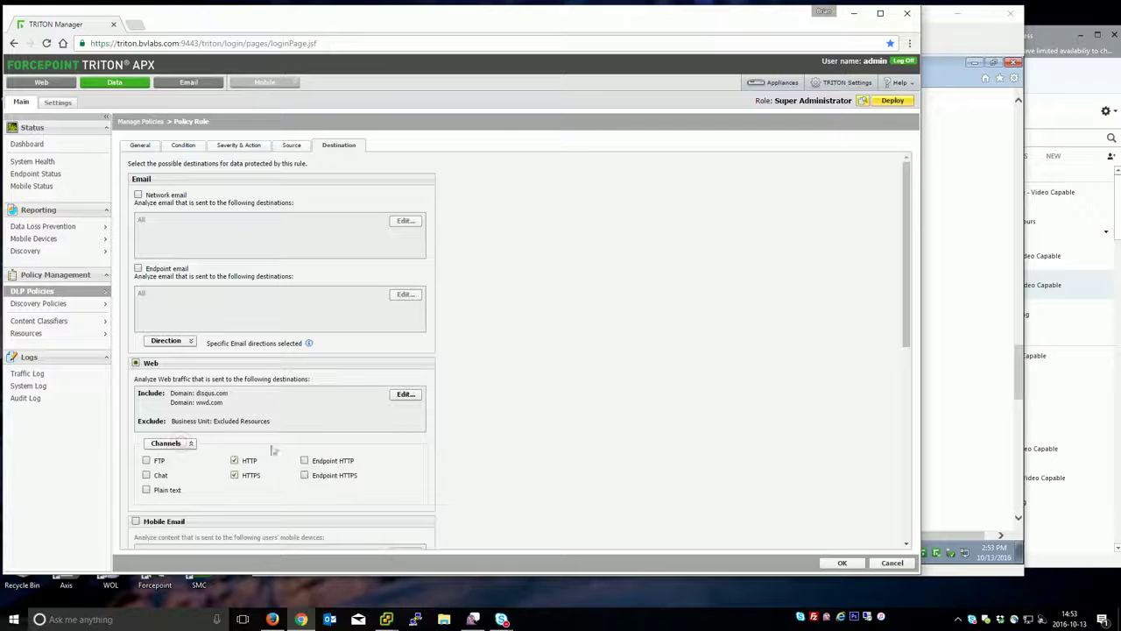
{"action": "left_click", "coordinate": [405, 394]}
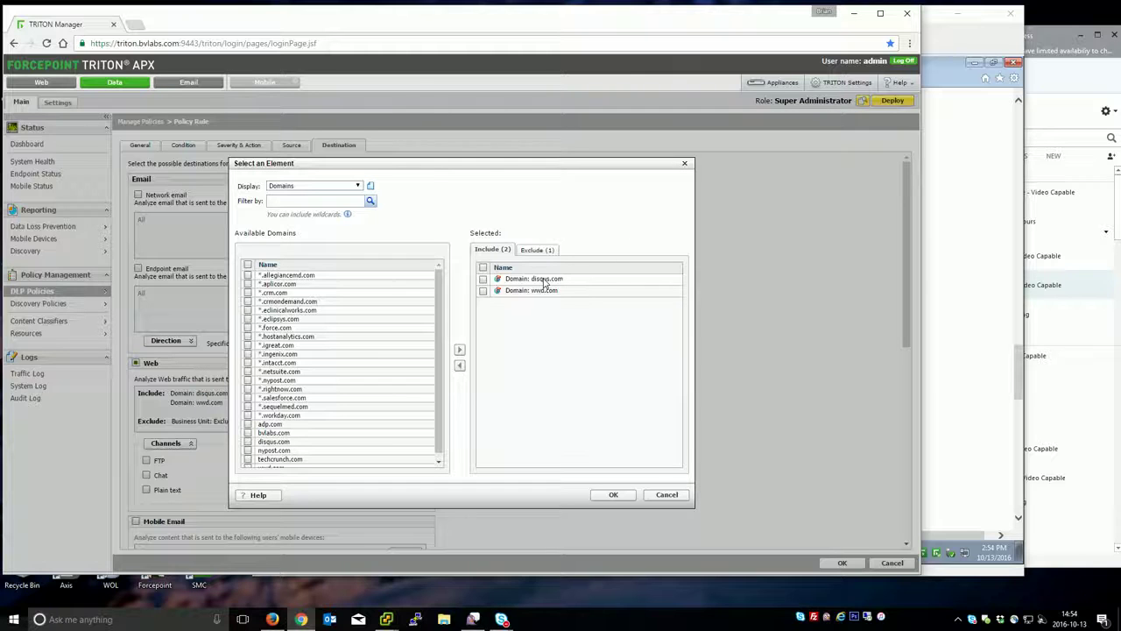
{"action": "left_click", "coordinate": [545, 280]}
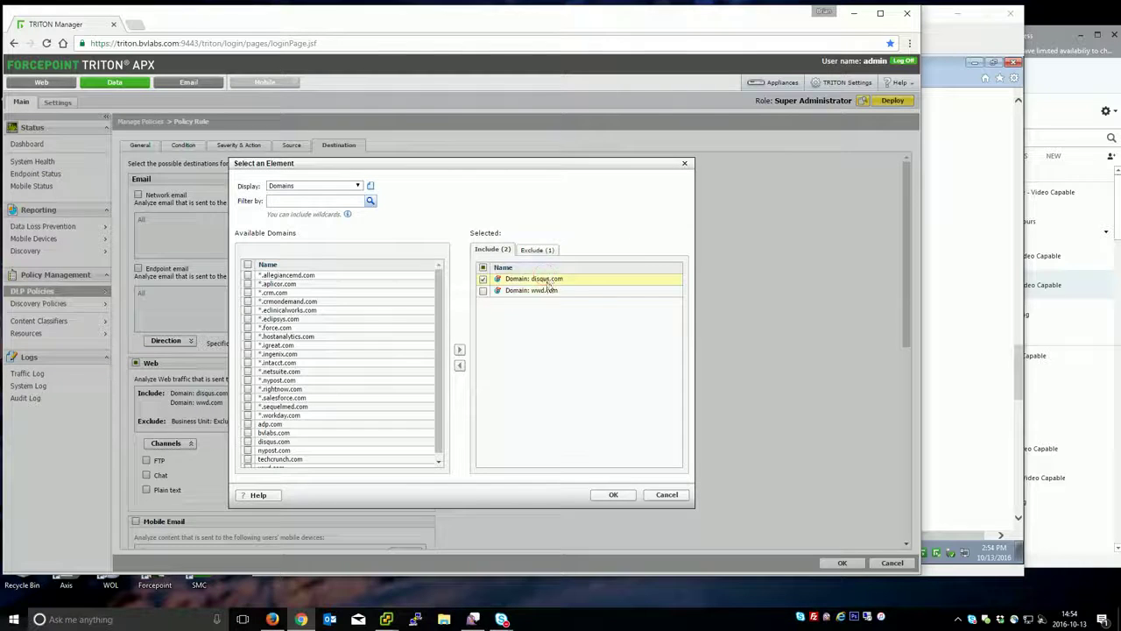
{"action": "left_click", "coordinate": [569, 278]}
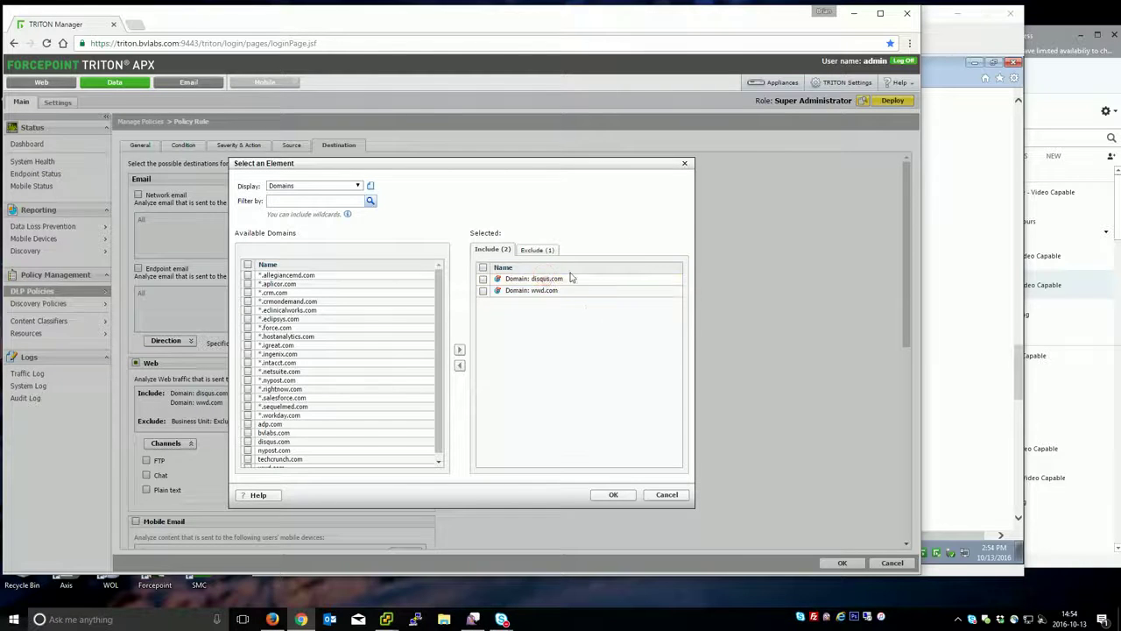
- Create the new domain testsite.com in the available domains, and leave the domain selection without changing the included domains
{"action": "left_click", "coordinate": [370, 187]}
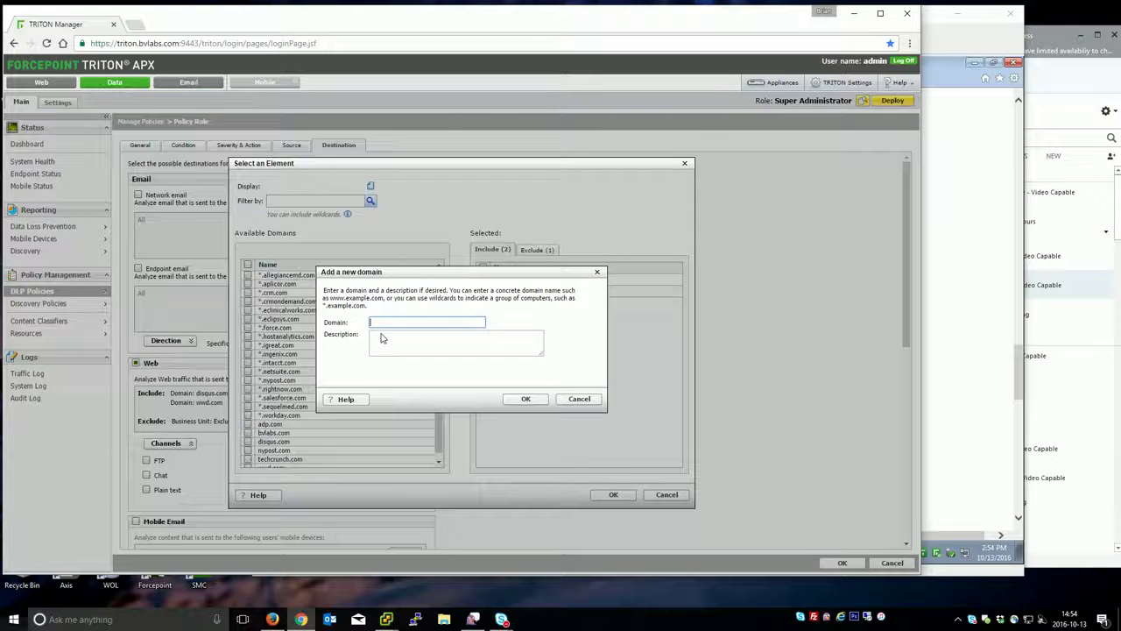
{"action": "type", "text": "testsite.com"}
{"action": "left_click", "coordinate": [526, 399]}
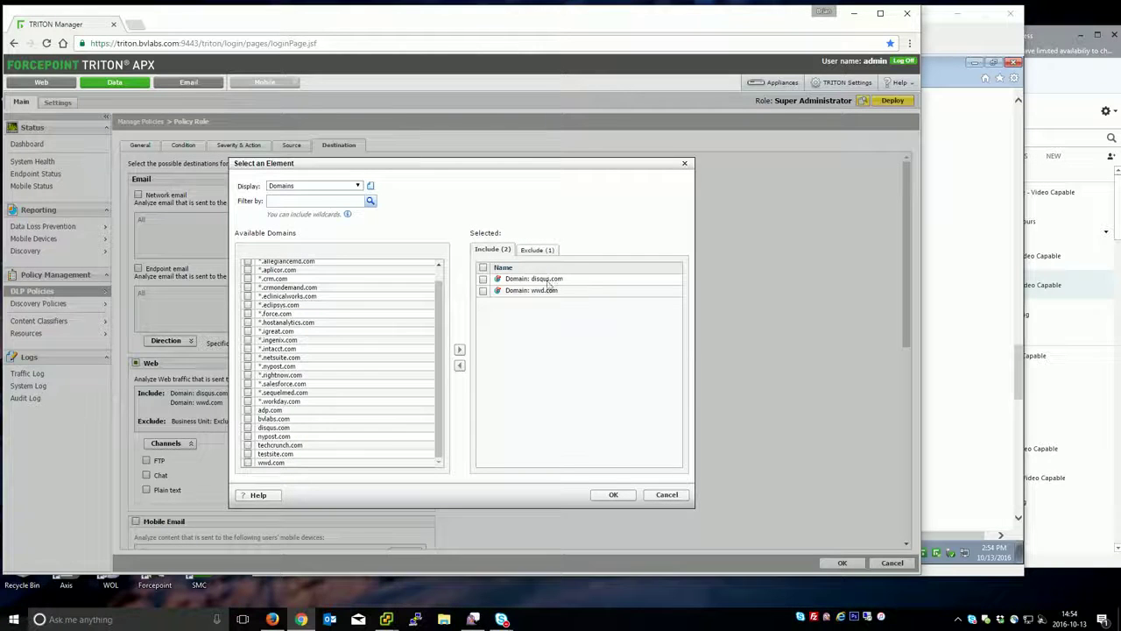
{"action": "left_click", "coordinate": [247, 427]}
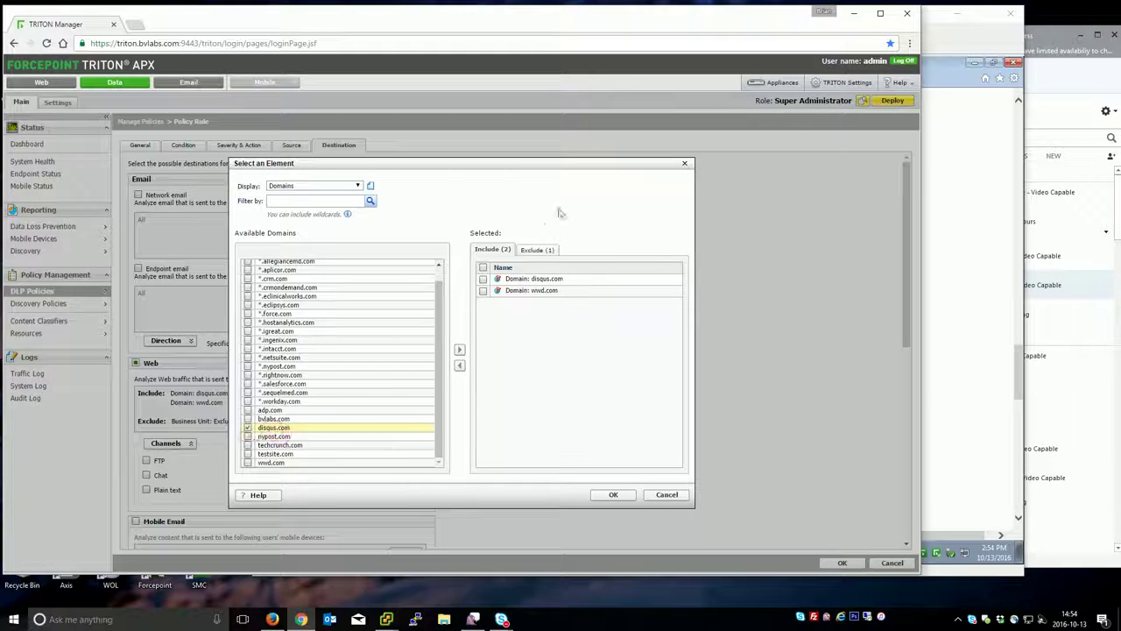
{"action": "left_click", "coordinate": [663, 494]}
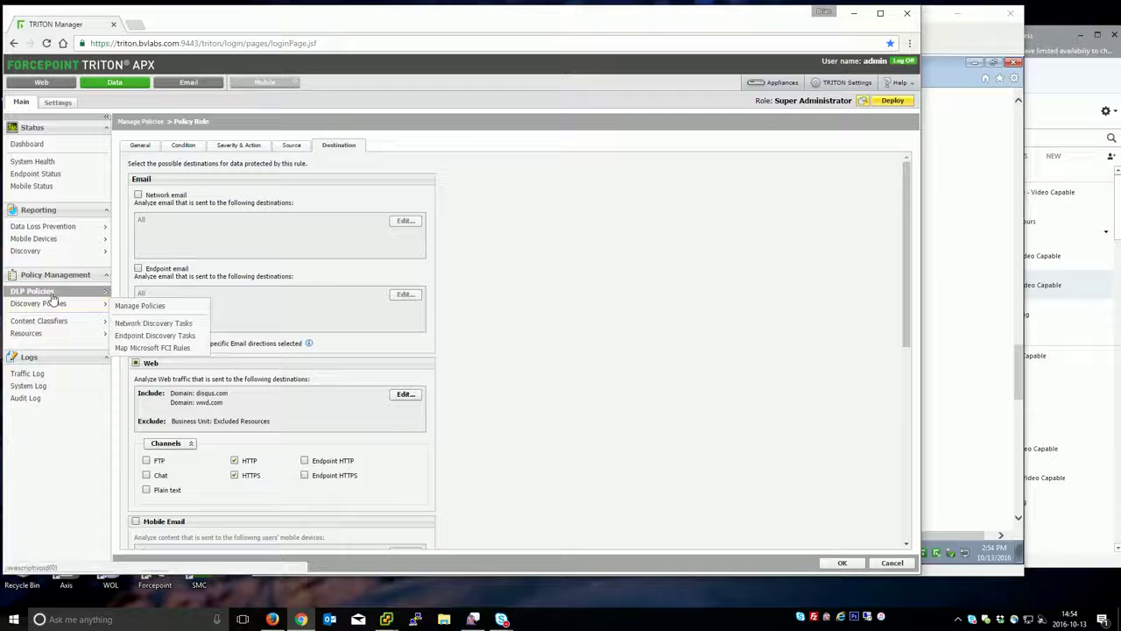
- Enable the Customer Test Policy in the managed DLP policies and deploy the current settings
{"action": "mouse_move", "coordinate": [87, 291]}
{"action": "left_click", "coordinate": [155, 294]}
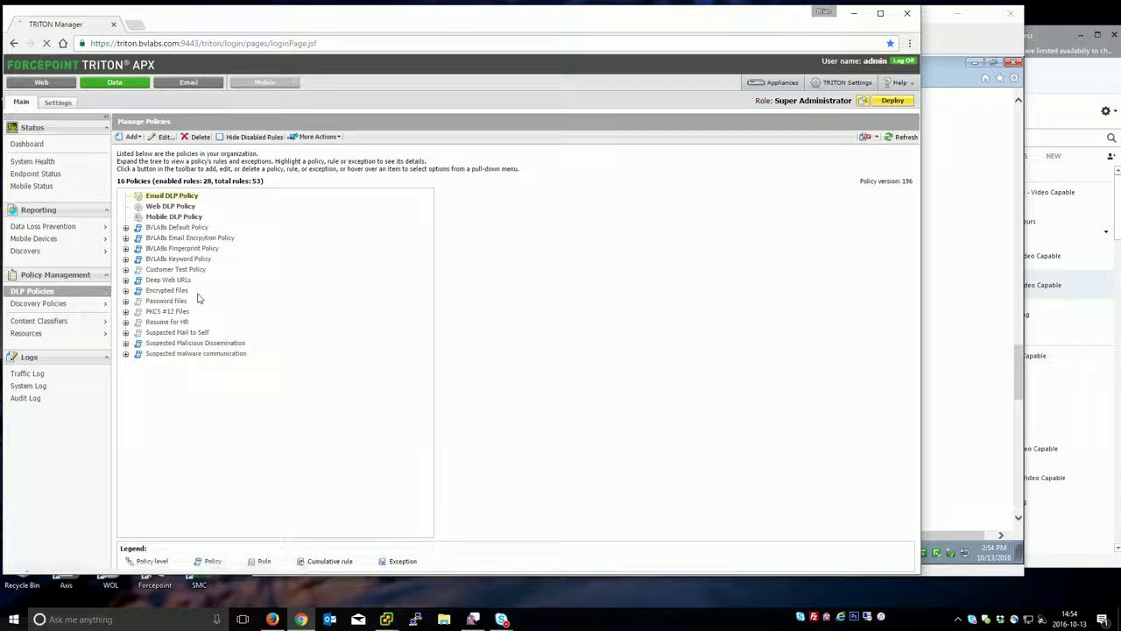
{"action": "left_click", "coordinate": [142, 277]}
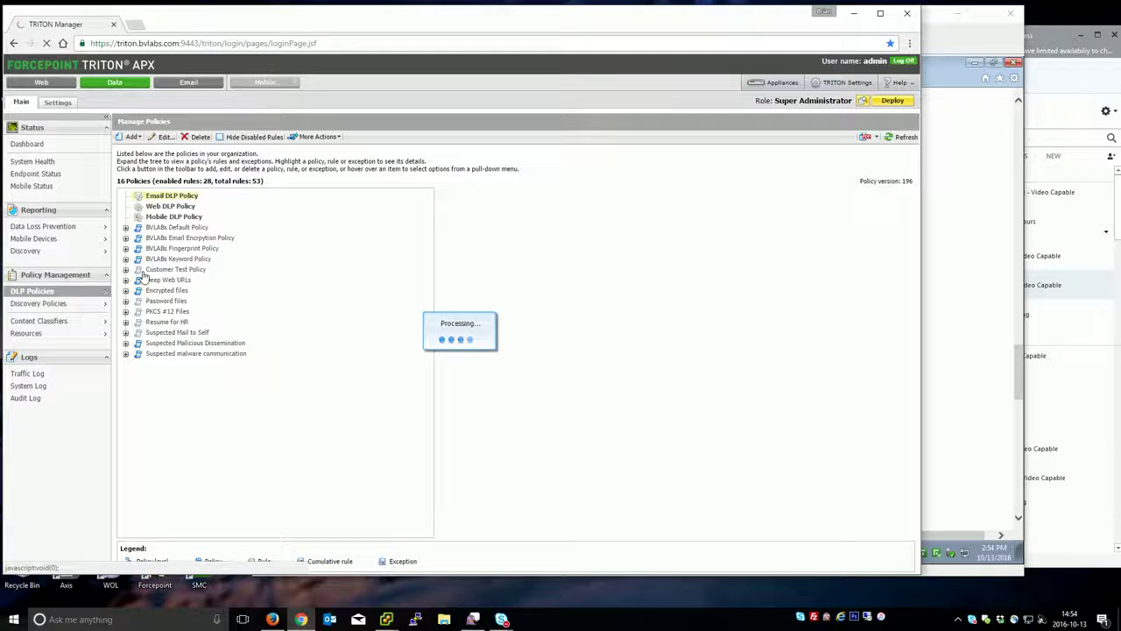
{"action": "left_click", "coordinate": [126, 269]}
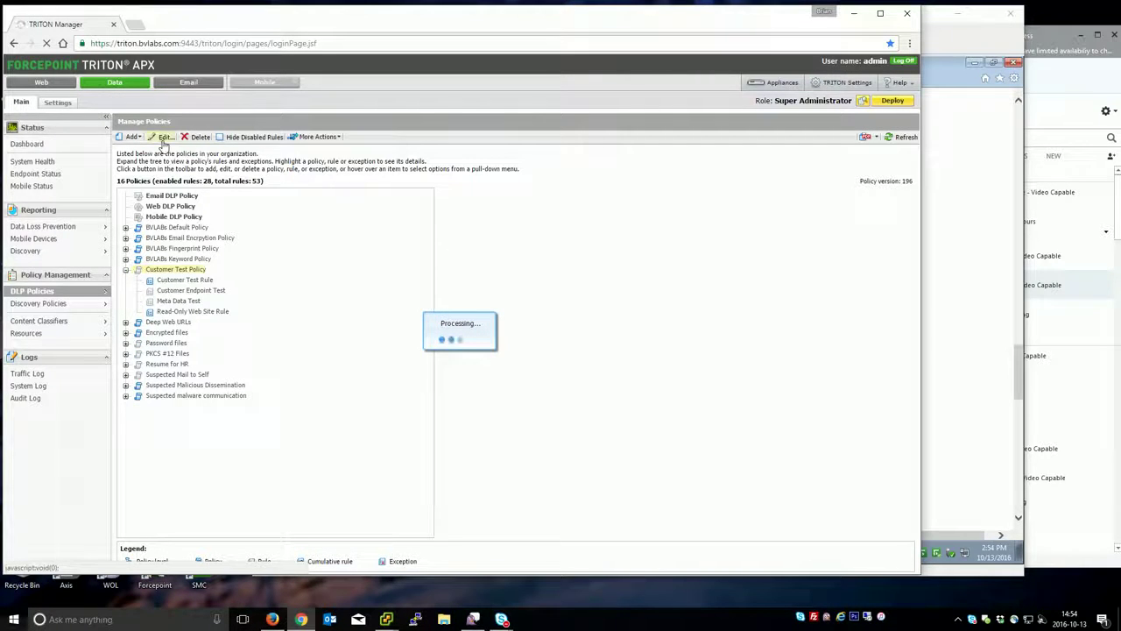
{"action": "left_click", "coordinate": [163, 138]}
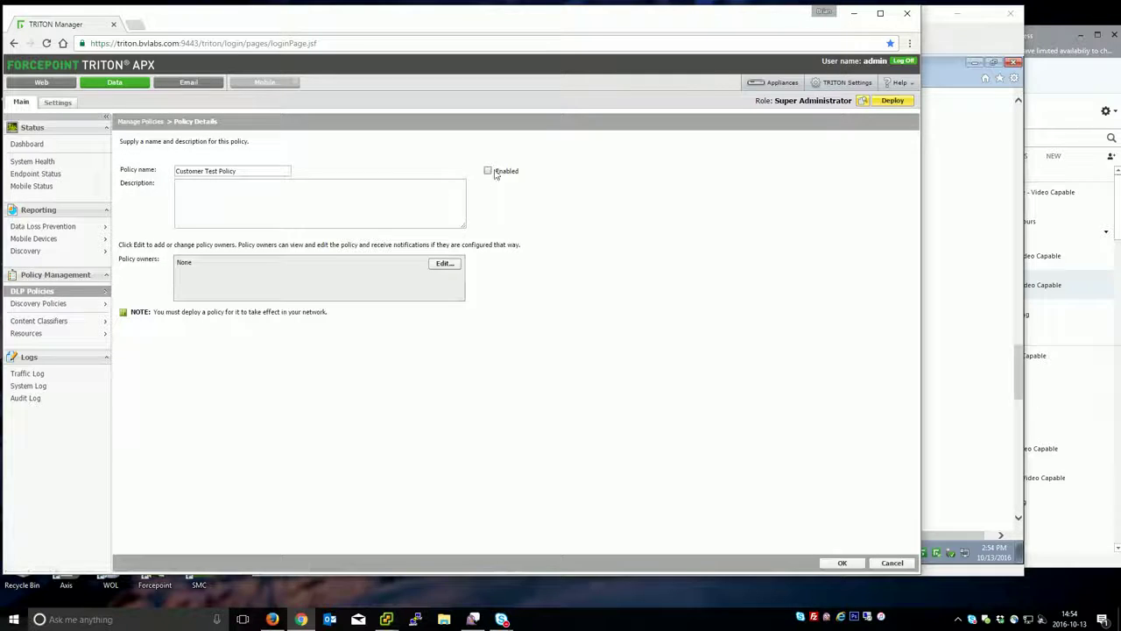
{"action": "left_click", "coordinate": [495, 173]}
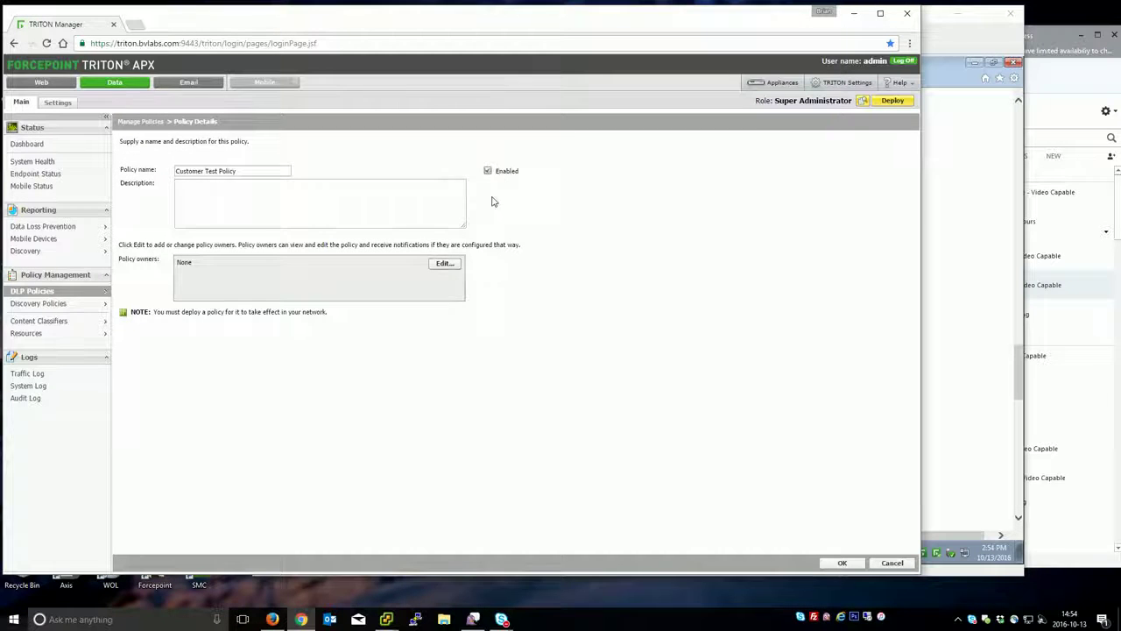
{"action": "left_click", "coordinate": [844, 565]}
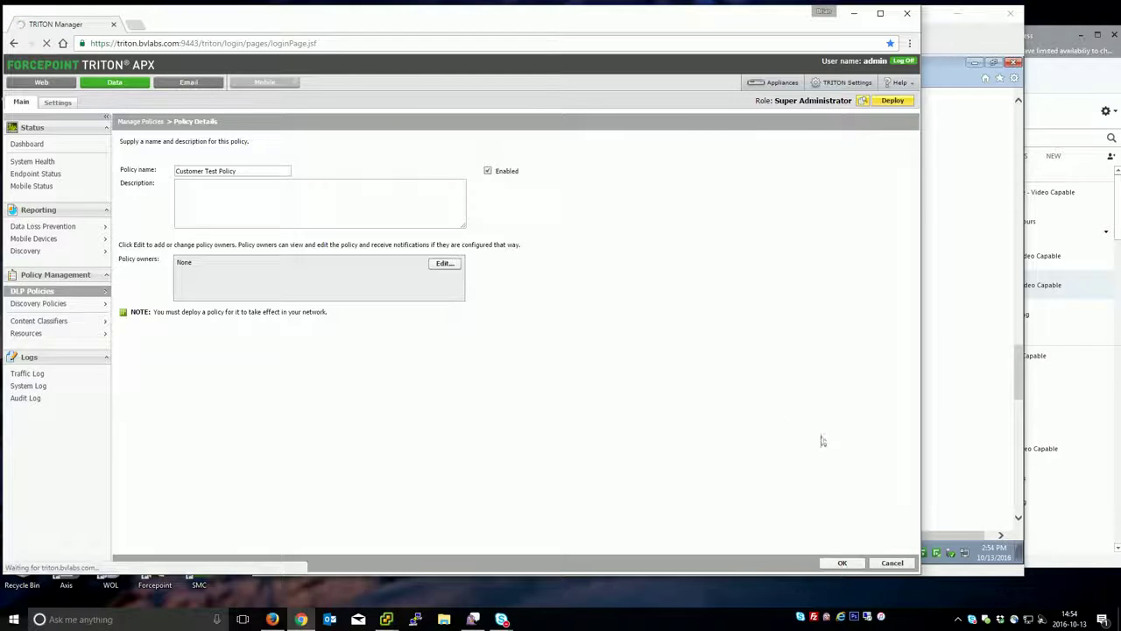
{"action": "left_click", "coordinate": [889, 101]}
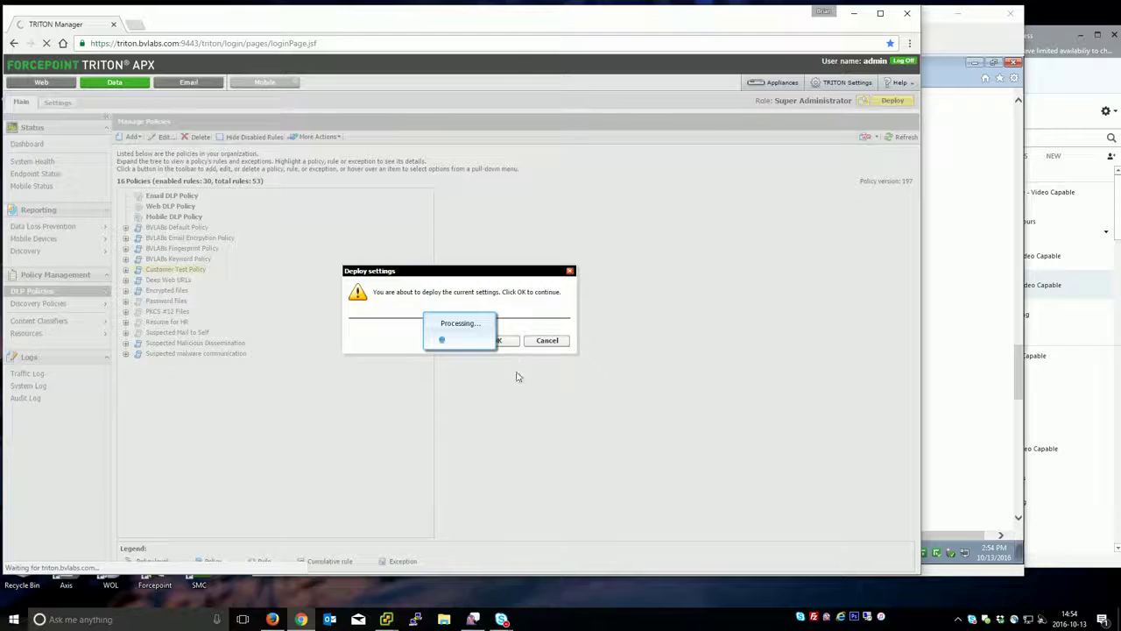
{"action": "left_click", "coordinate": [511, 344]}
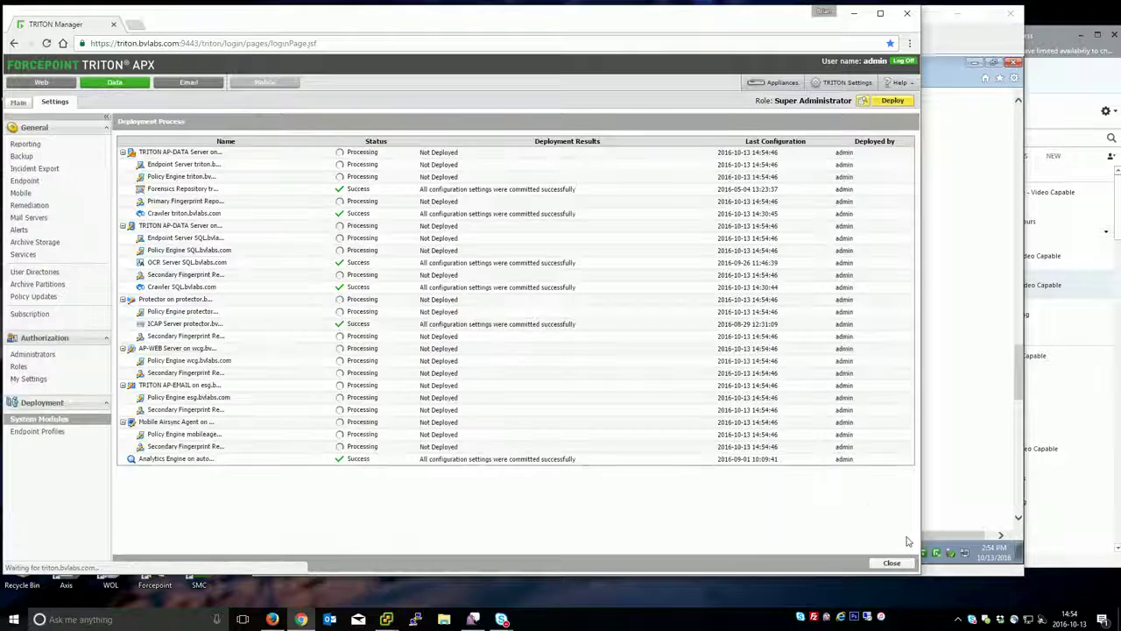
{"action": "left_click", "coordinate": [958, 620]}
{"action": "left_click", "coordinate": [946, 596]}
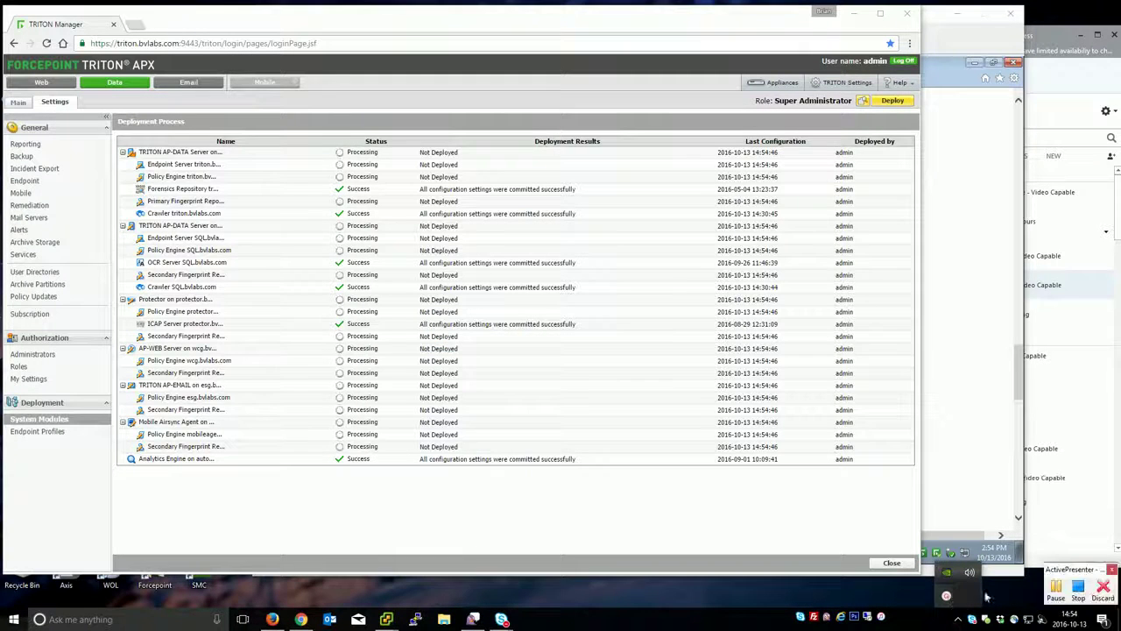
{"action": "left_click", "coordinate": [1056, 588]}
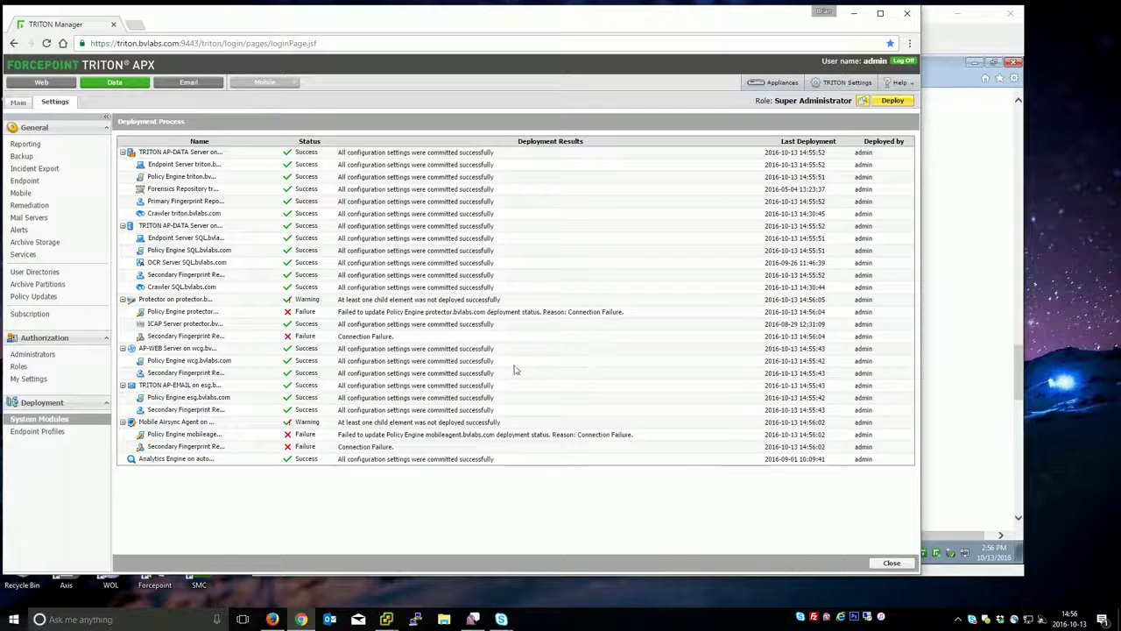
- Examine the deployment results for the Protector and AP-WEB Server modules
{"action": "left_click_drag", "start_coordinate": [180, 299], "coordinate": [243, 311]}
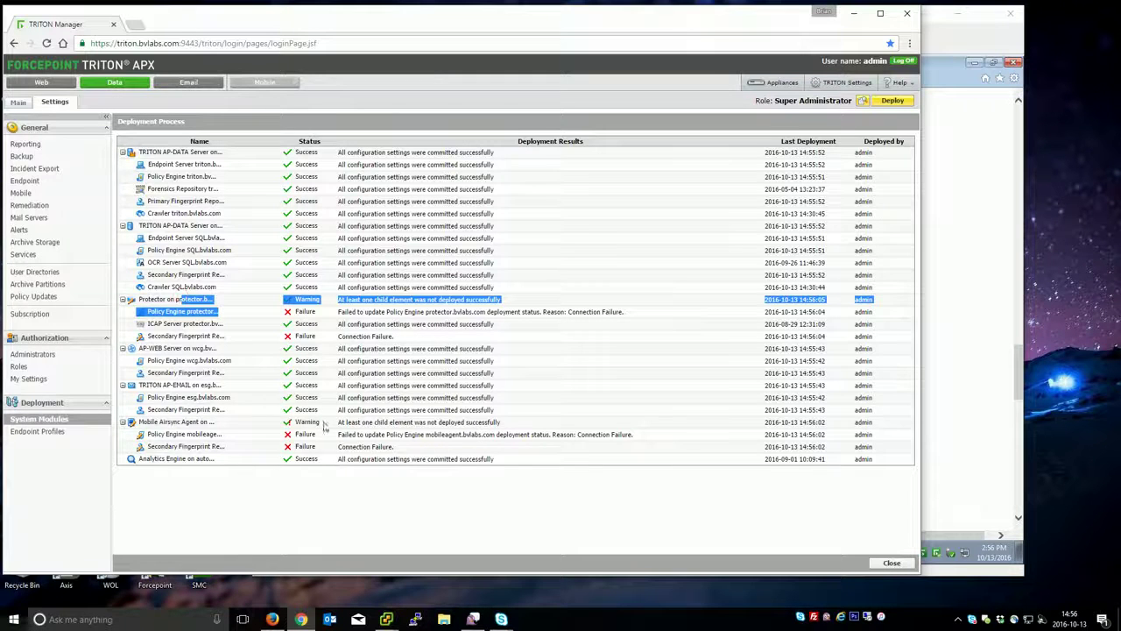
{"action": "left_click_drag", "start_coordinate": [163, 342], "coordinate": [210, 377]}
{"action": "left_click", "coordinate": [416, 388]}
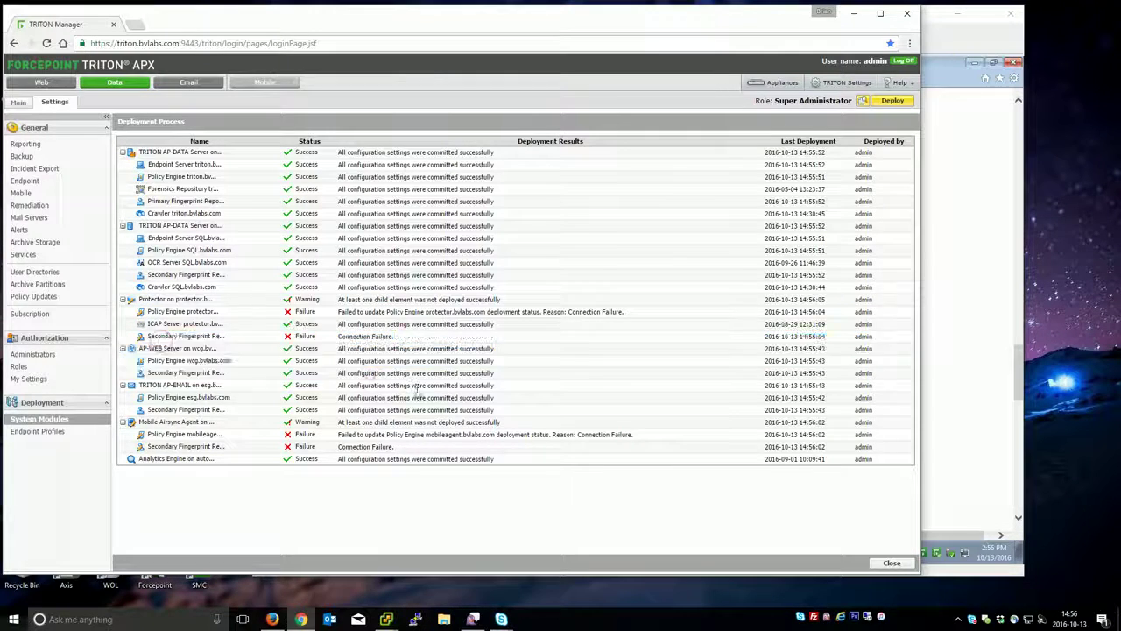
- Open the data loss prevention report Incidents (last 3 days)
{"action": "left_click", "coordinate": [17, 103]}
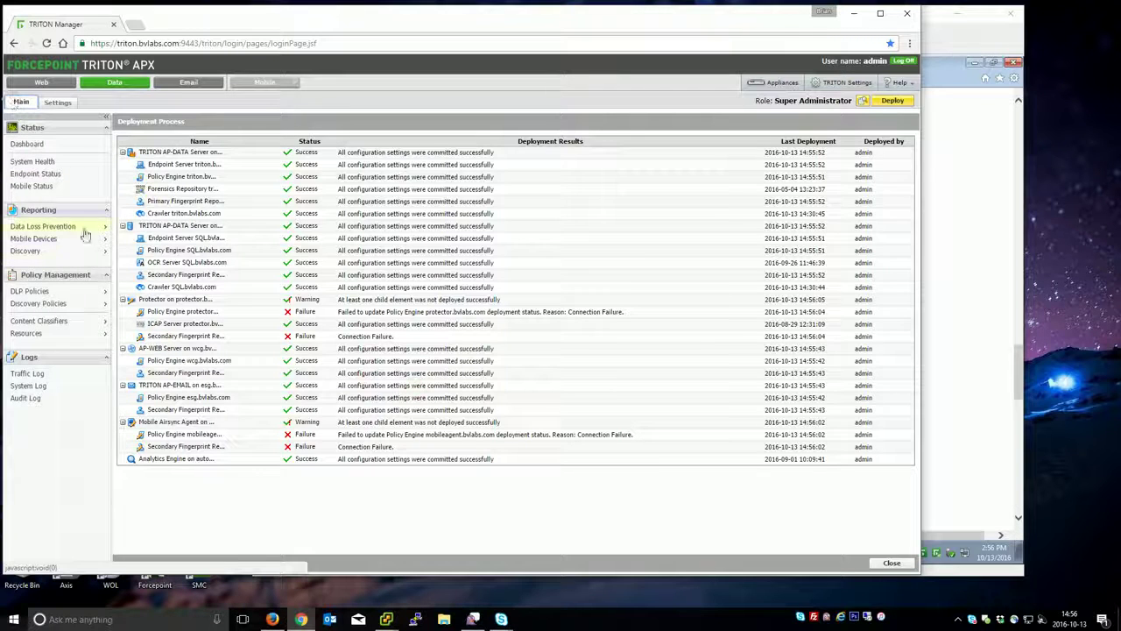
{"action": "mouse_move", "coordinate": [44, 230]}
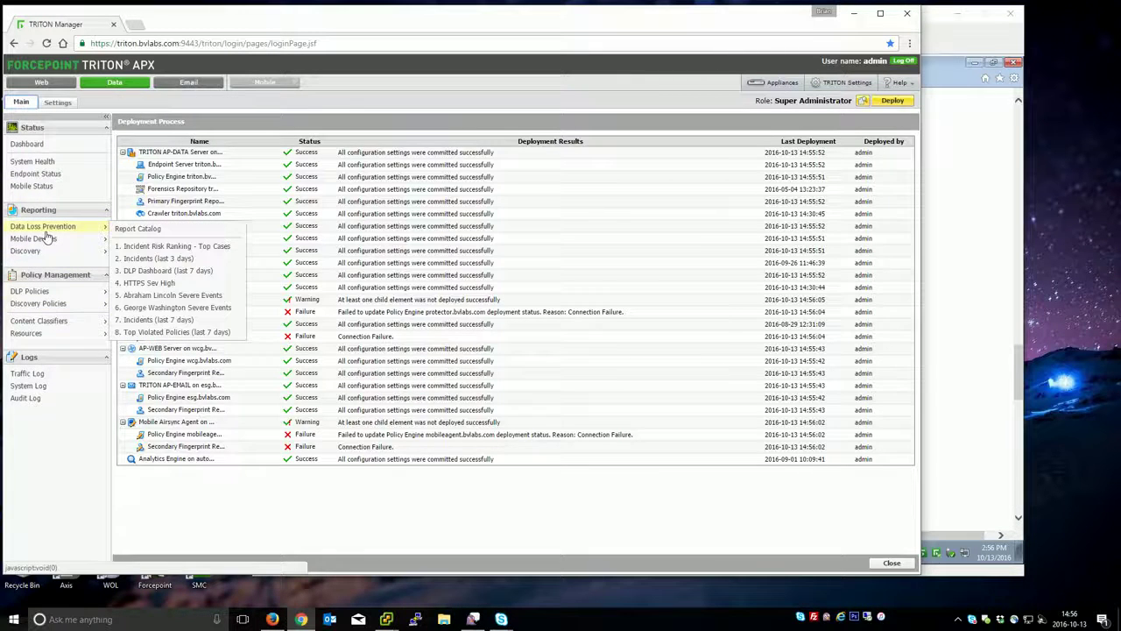
{"action": "left_click", "coordinate": [169, 261]}
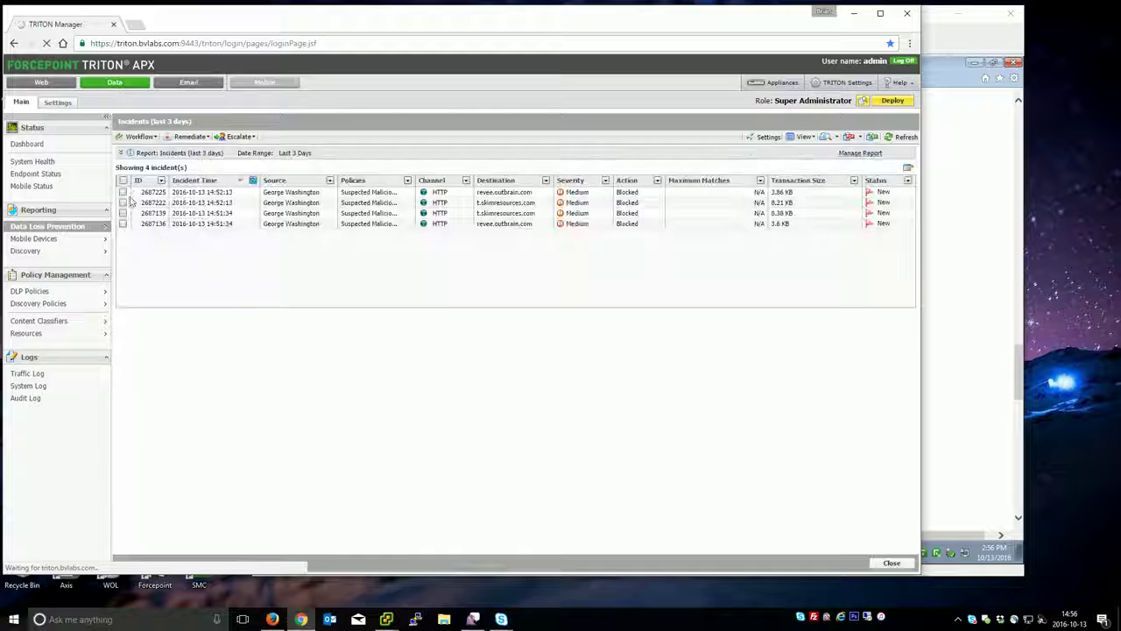
- Delete all incidents in the report, giving No longer relevant as the reason
{"action": "left_click", "coordinate": [122, 180]}
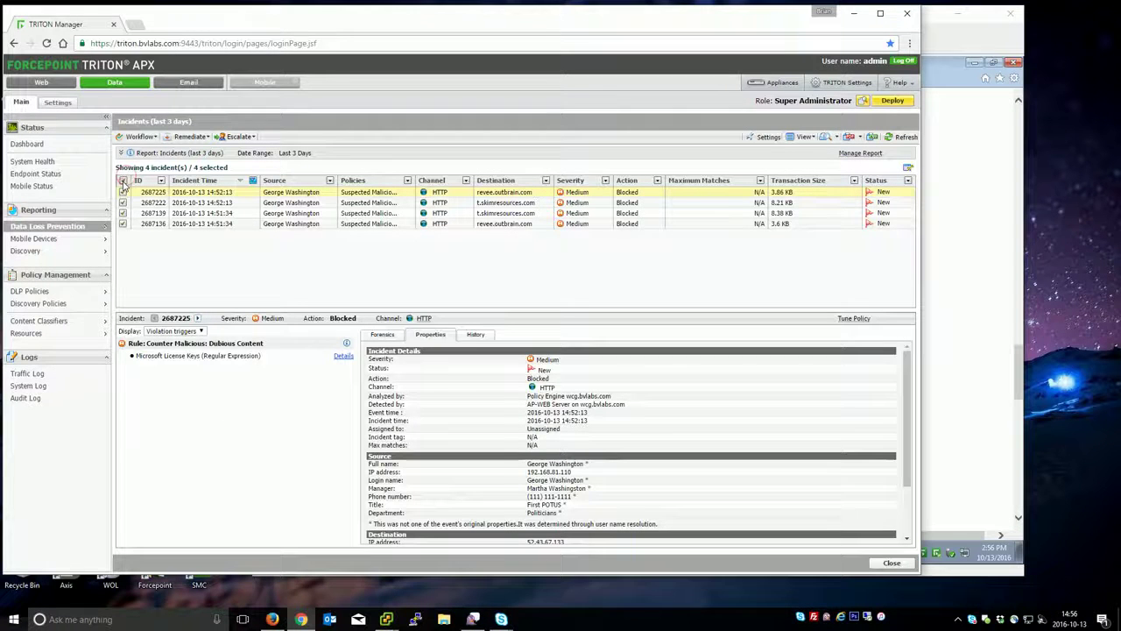
{"action": "left_click", "coordinate": [153, 138]}
{"action": "mouse_move", "coordinate": [167, 255]}
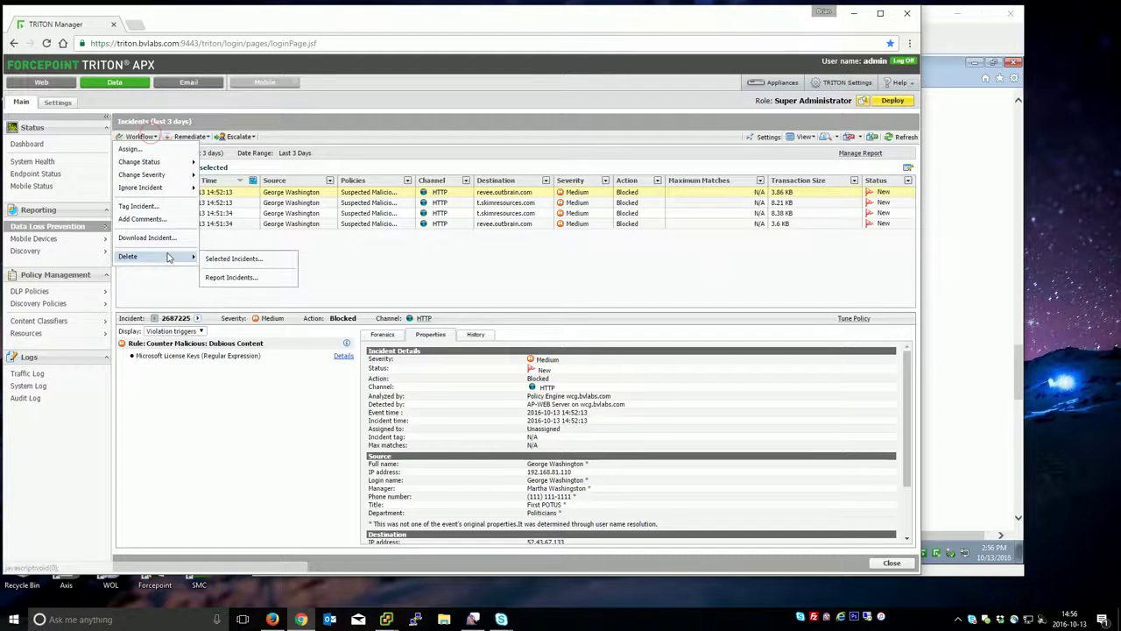
{"action": "left_click", "coordinate": [222, 260]}
{"action": "left_click", "coordinate": [455, 279]}
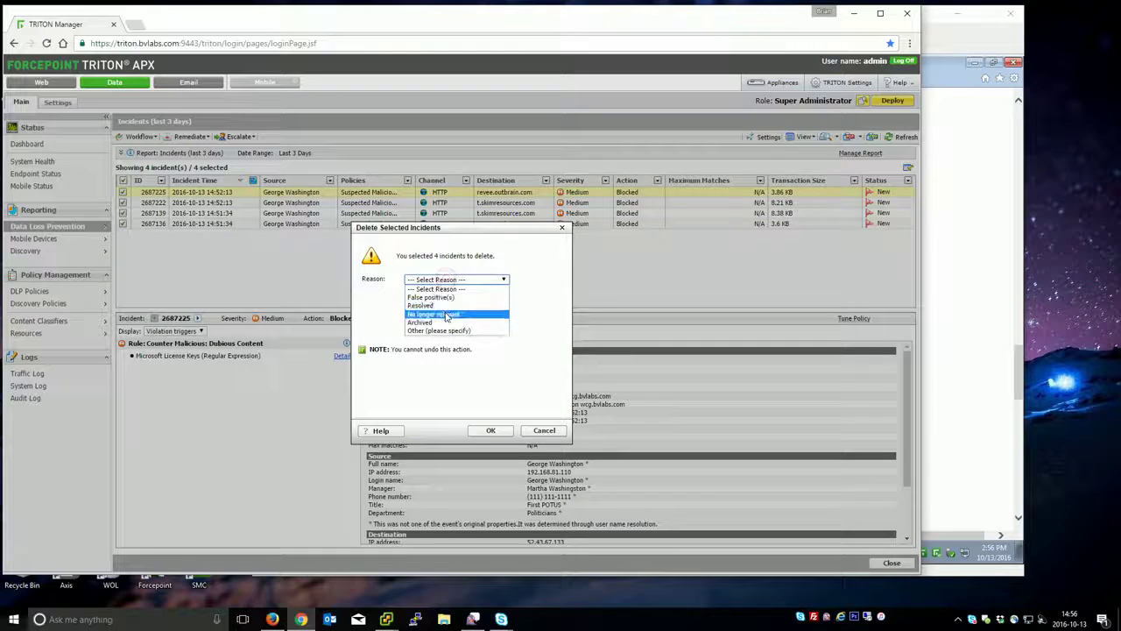
{"action": "left_click", "coordinate": [445, 312]}
{"action": "left_click", "coordinate": [490, 430]}
- Switch to the Windows 7 virtual machine, reload the wwd.com article page, and return to TRITON Manager
{"action": "key", "text": "alt+Tab"}
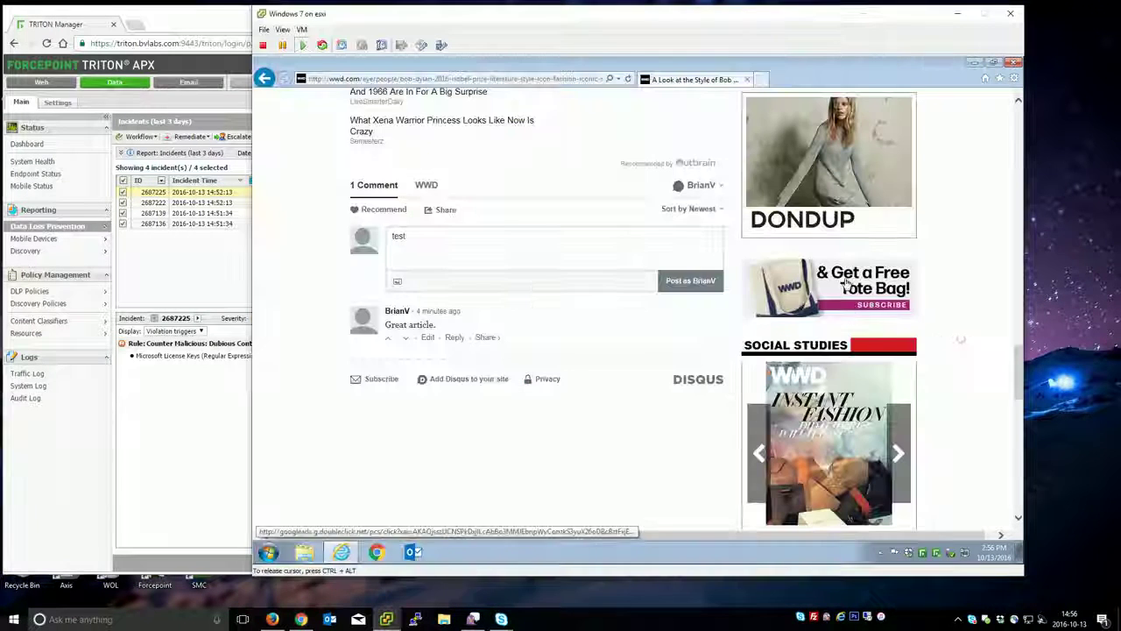
{"action": "left_click", "coordinate": [627, 79]}
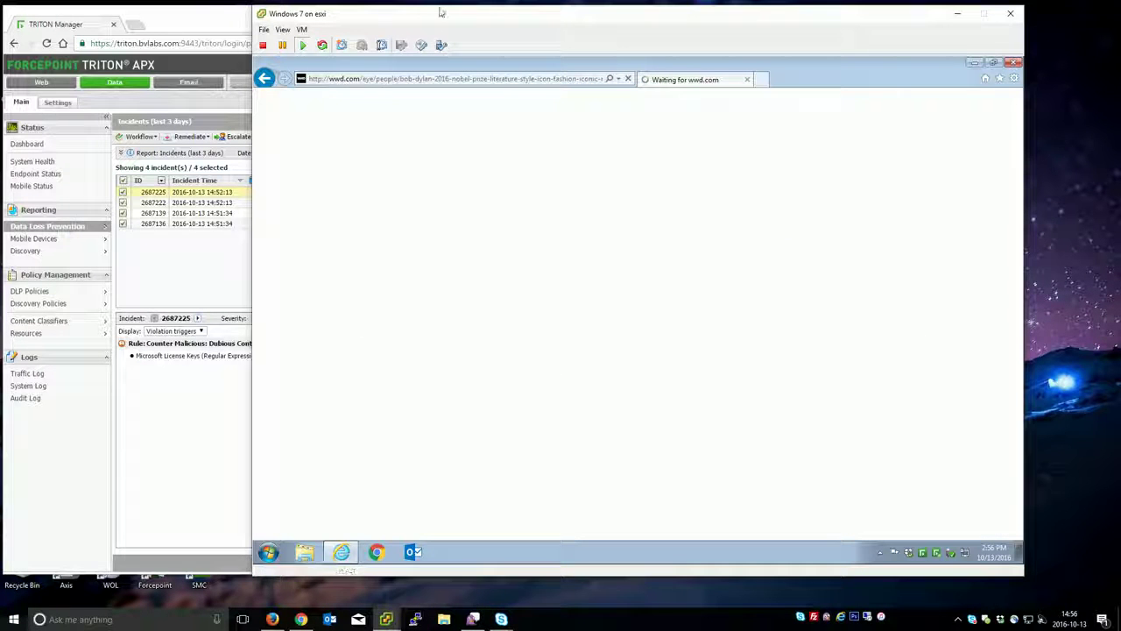
{"action": "left_click", "coordinate": [250, 88]}
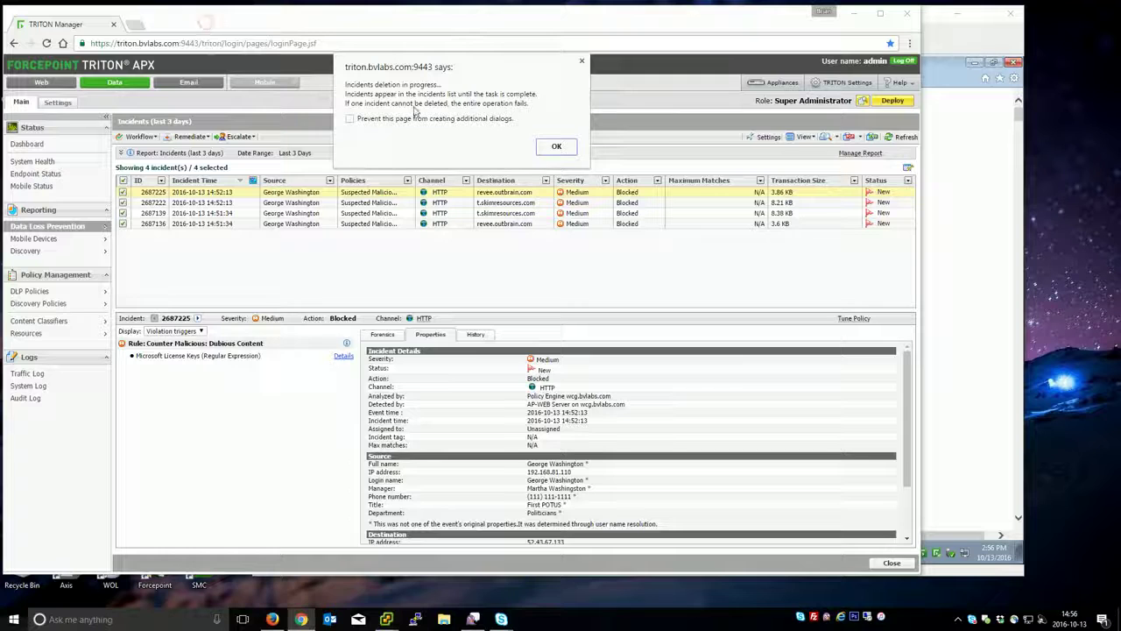
- Acknowledge the incident deletion notice, then switch to the Windows 7 virtual machine and start a comment on the wwd.com article
{"action": "left_click", "coordinate": [558, 145]}
{"action": "left_click", "coordinate": [974, 101]}
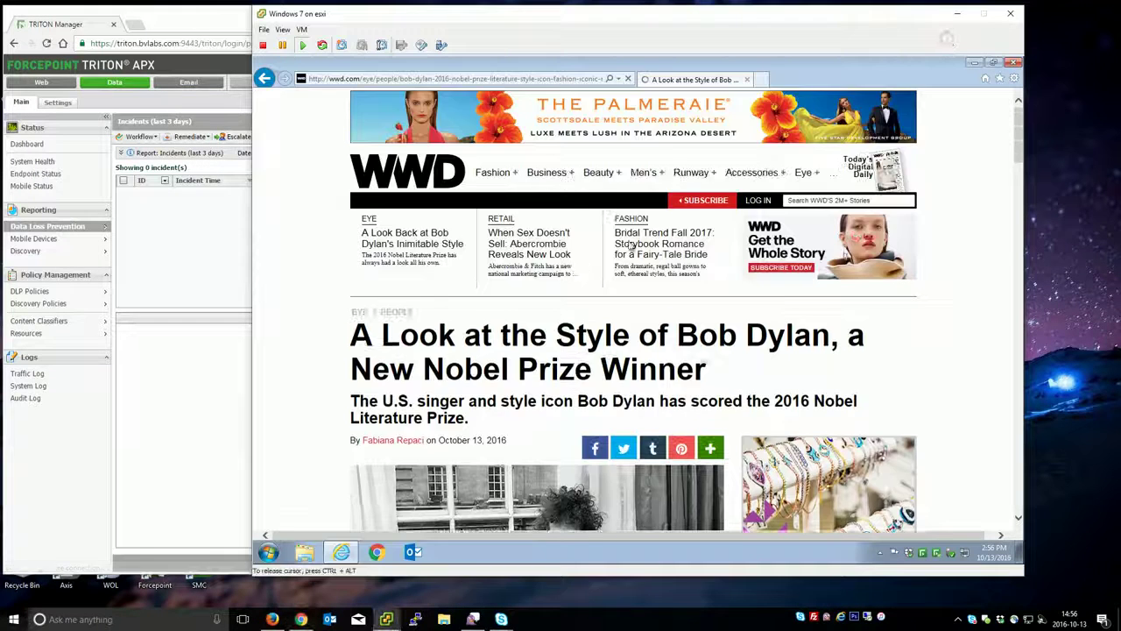
{"action": "scroll", "coordinate": [615, 366], "scroll_direction": "down", "scroll_amount": 15}
{"action": "left_click", "coordinate": [417, 267]}
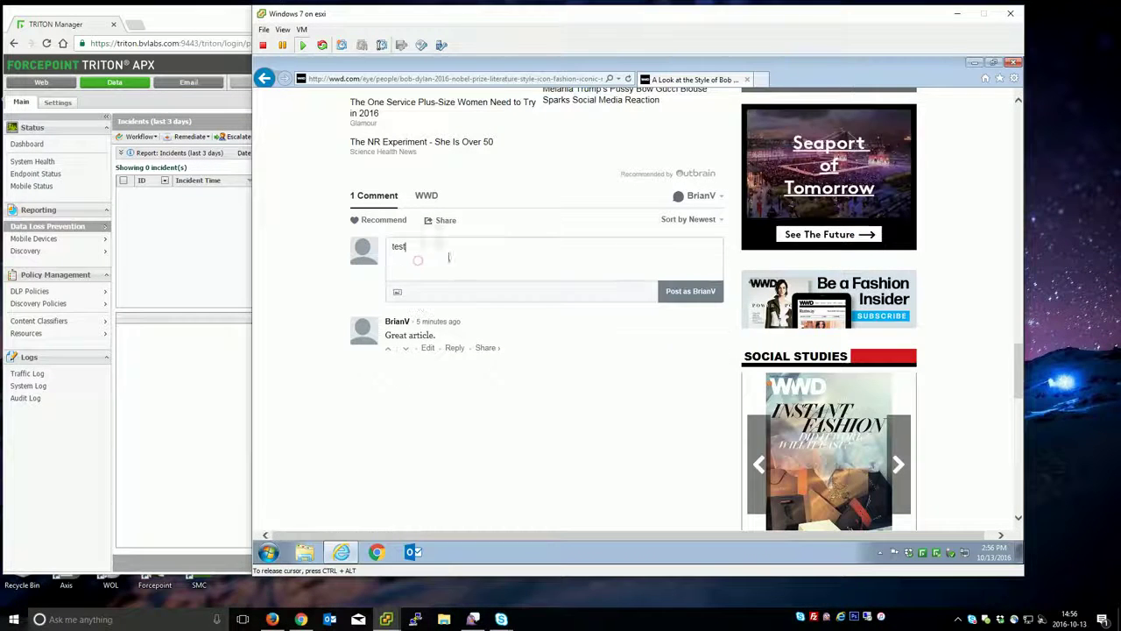
- Replace the comment draft with "Still a great article." and try to post it
{"action": "key", "text": "ctrl+a"}
{"action": "type", "text": "Still "}
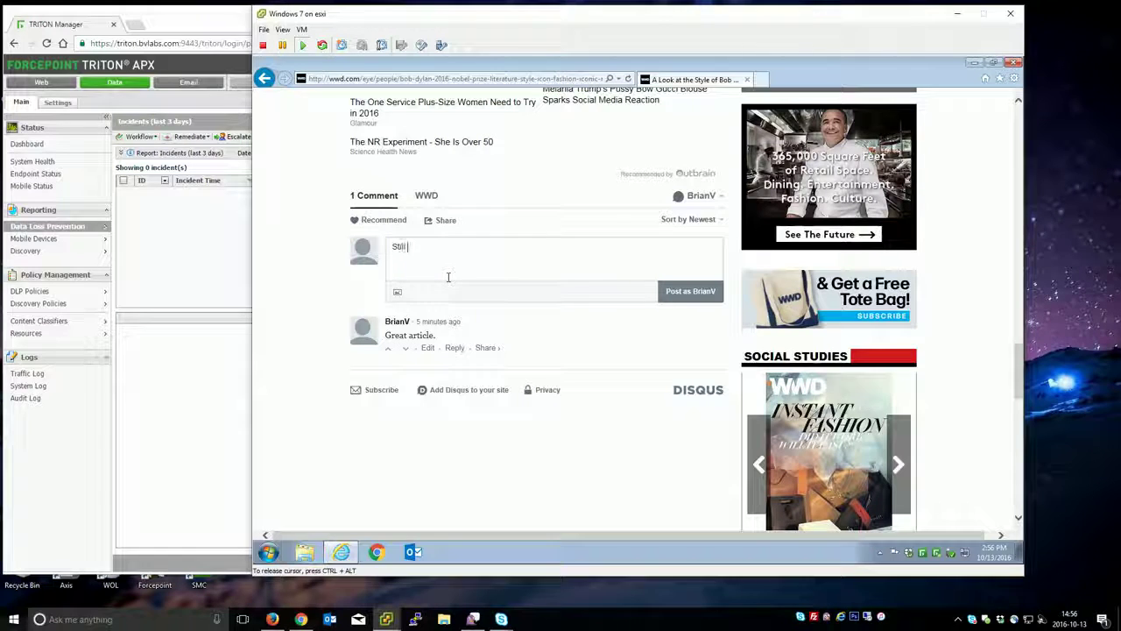
{"action": "type", "text": "a great article."}
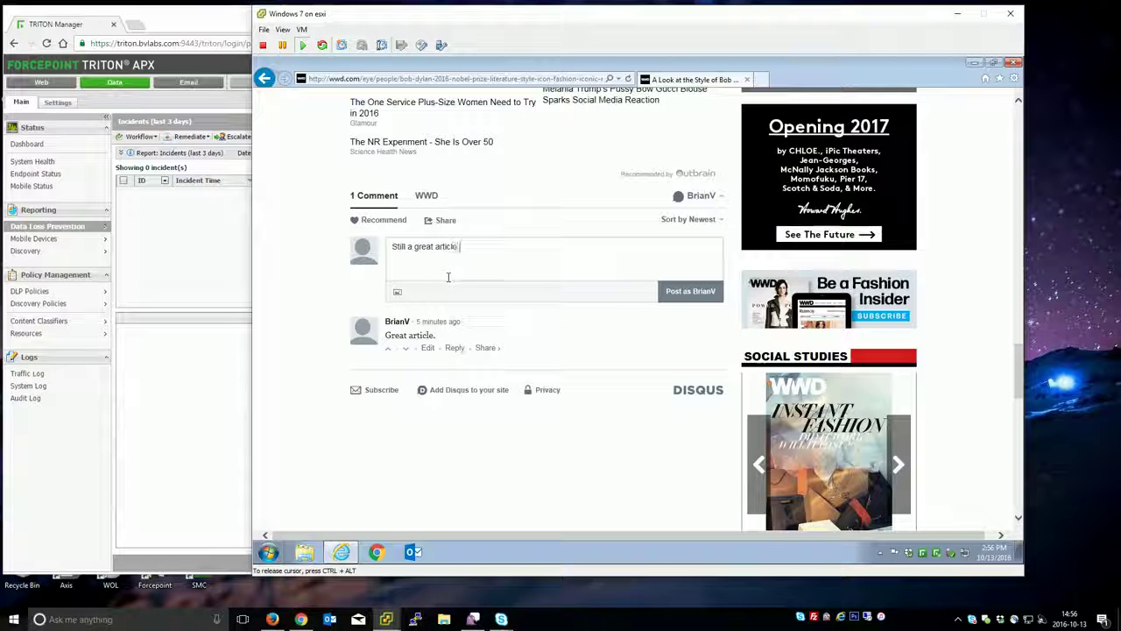
{"action": "left_click", "coordinate": [690, 290]}
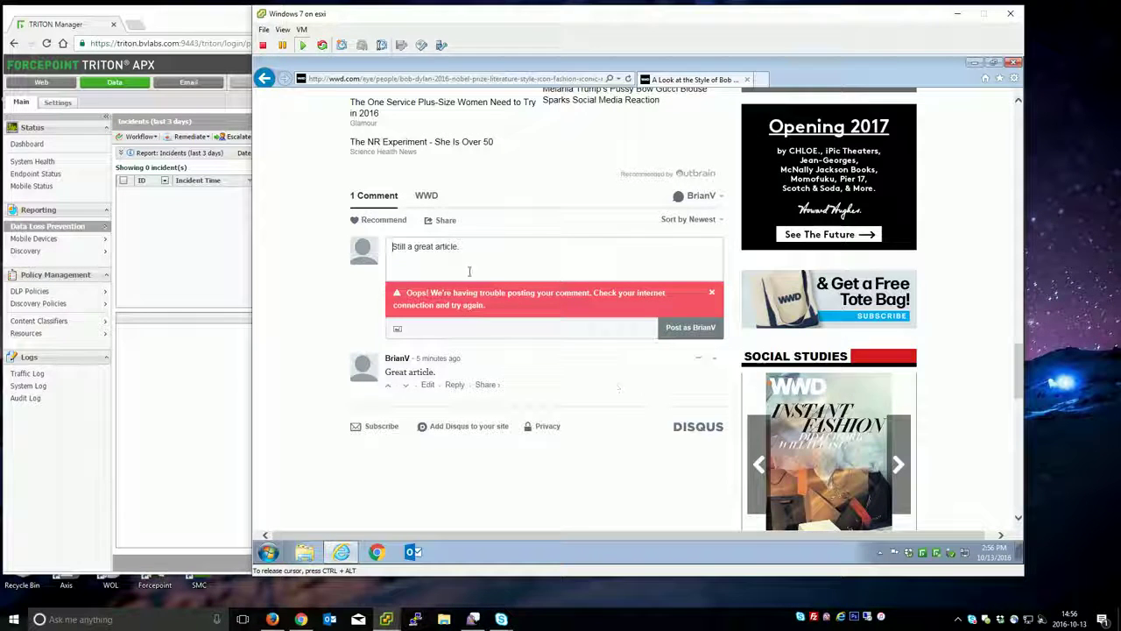
- Return to TRITON Manager, refresh the incidents report, and review the disqus.com incident's properties and [CATCH ALL POSTS] trigger values
{"action": "key", "text": "alt+Tab"}
{"action": "left_click", "coordinate": [900, 137]}
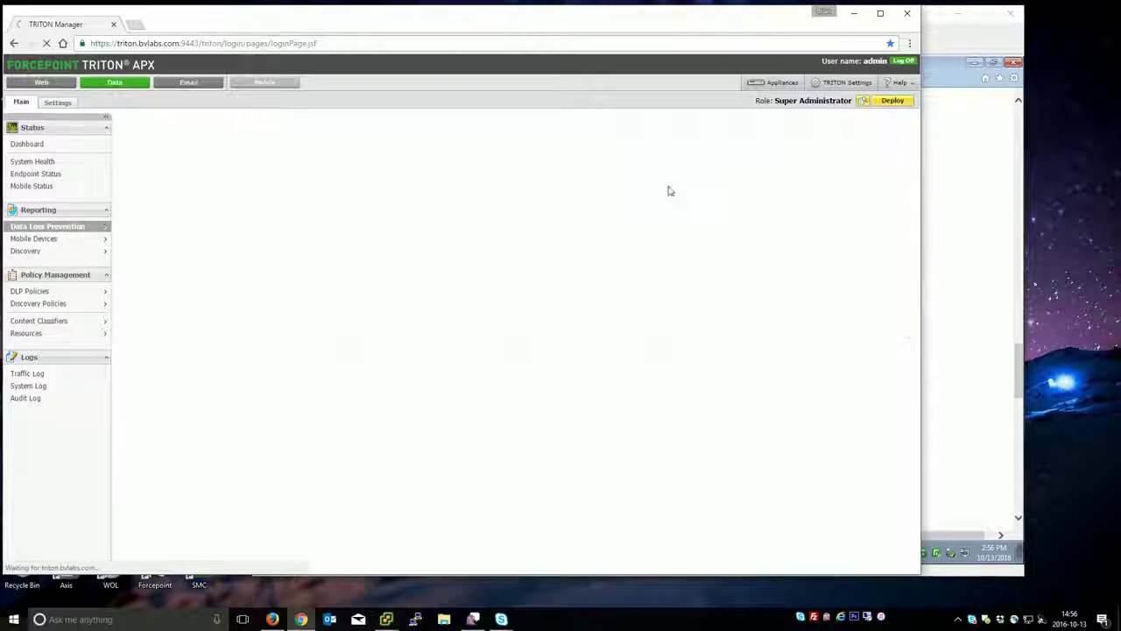
{"action": "left_click", "coordinate": [500, 192]}
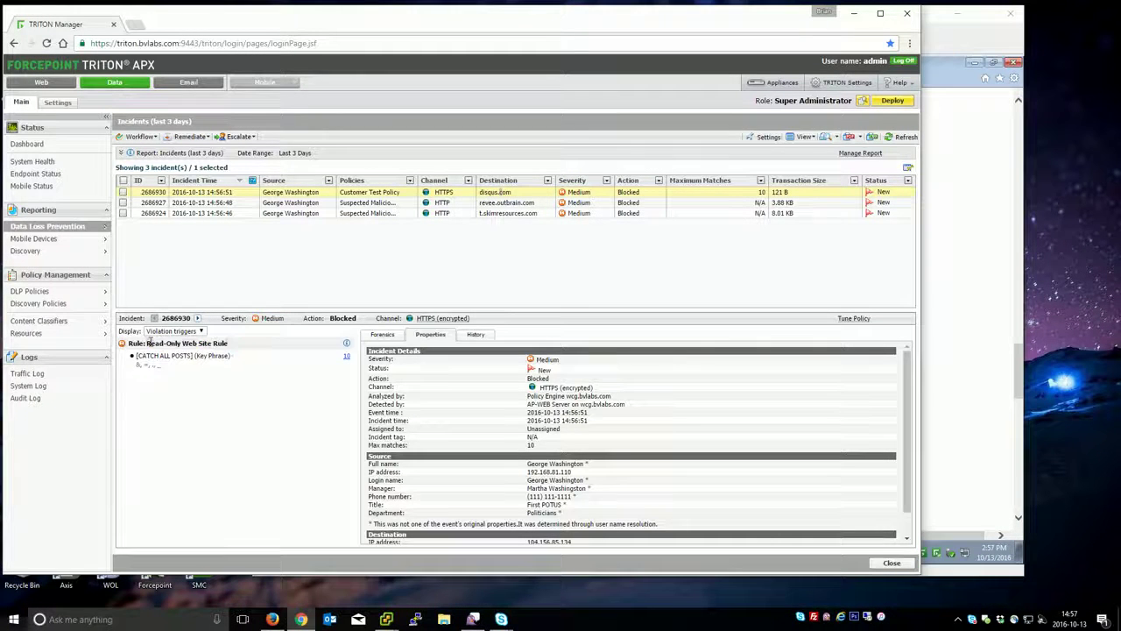
{"action": "scroll", "coordinate": [508, 412], "scroll_direction": "down", "scroll_amount": 1}
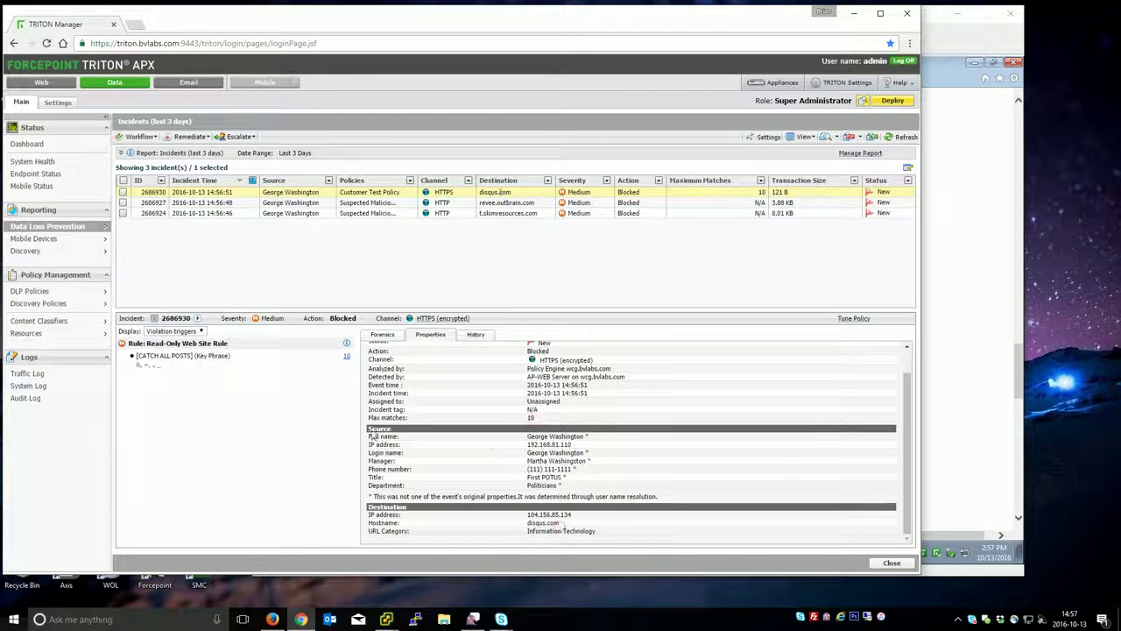
{"action": "scroll", "coordinate": [374, 435], "scroll_direction": "up", "scroll_amount": 1}
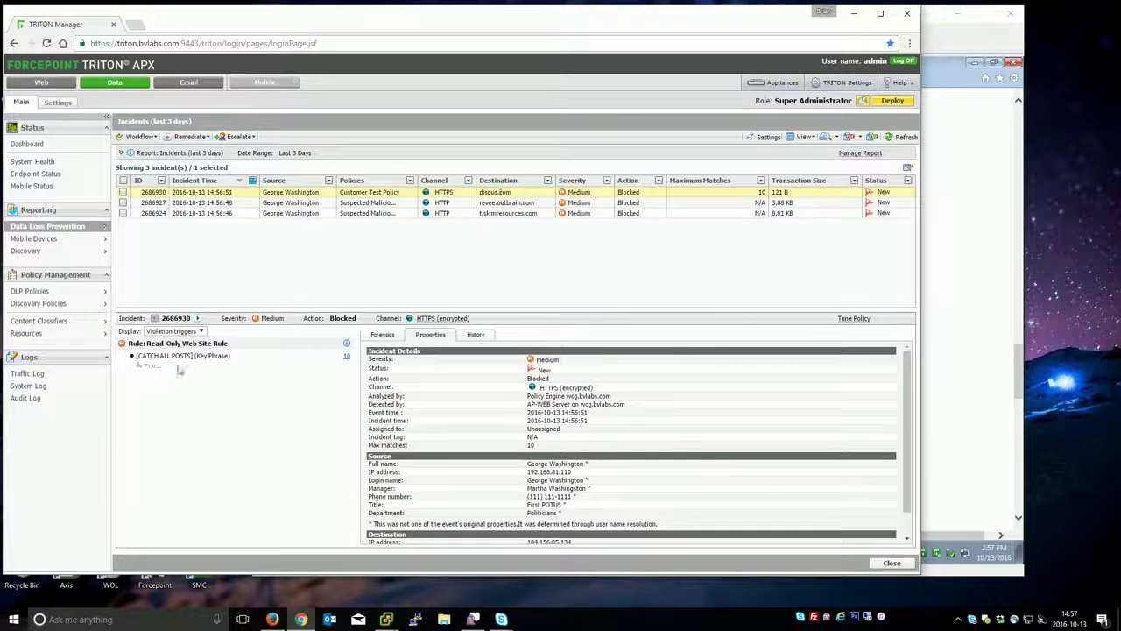
{"action": "left_click", "coordinate": [346, 356]}
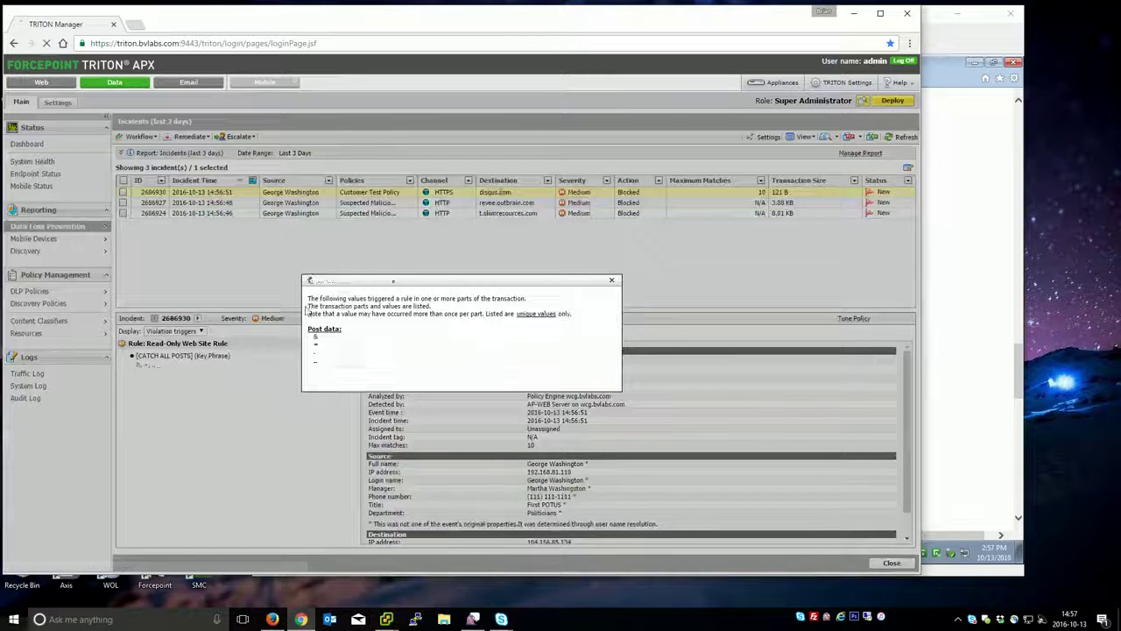
{"action": "left_click", "coordinate": [611, 281]}
- Examine the posted comment in the message body of the disqus.com incident's forensics, and go back to the incident's properties
{"action": "left_click", "coordinate": [383, 337]}
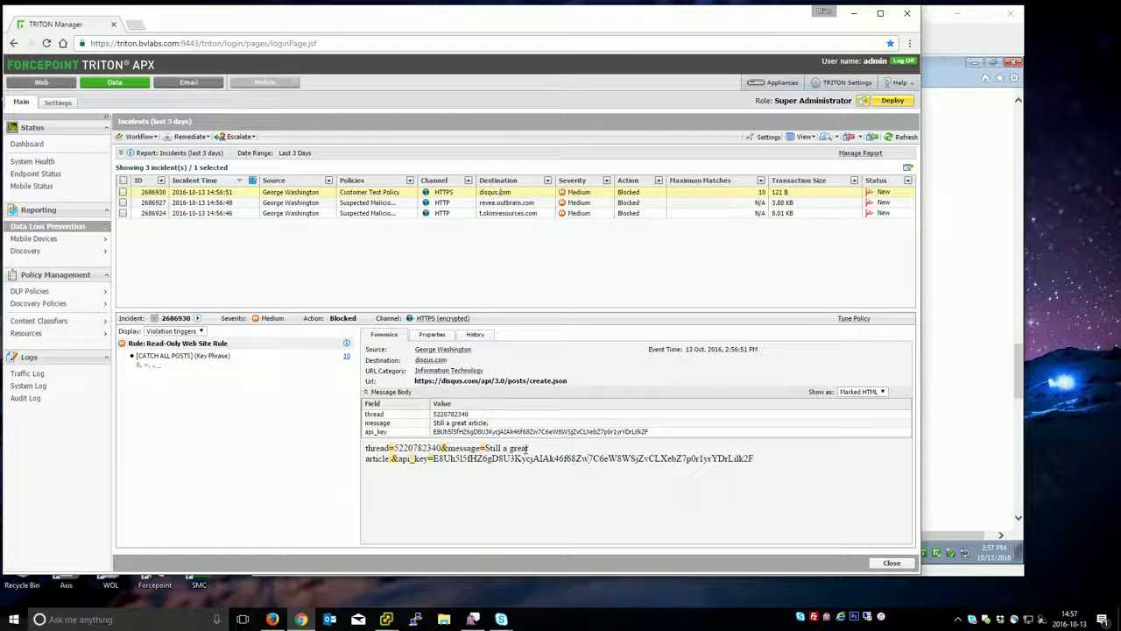
{"action": "left_click_drag", "start_coordinate": [538, 447], "coordinate": [486, 447]}
{"action": "left_click_drag", "start_coordinate": [375, 458], "coordinate": [427, 463]}
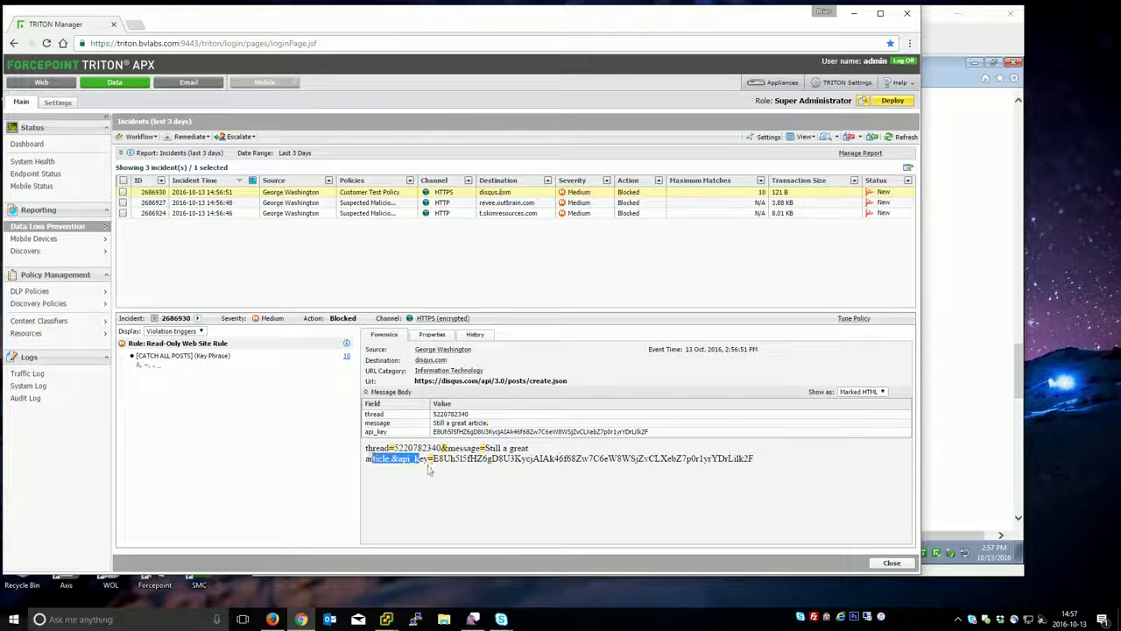
{"action": "left_click", "coordinate": [427, 462]}
{"action": "left_click_drag", "start_coordinate": [752, 462], "coordinate": [376, 459]}
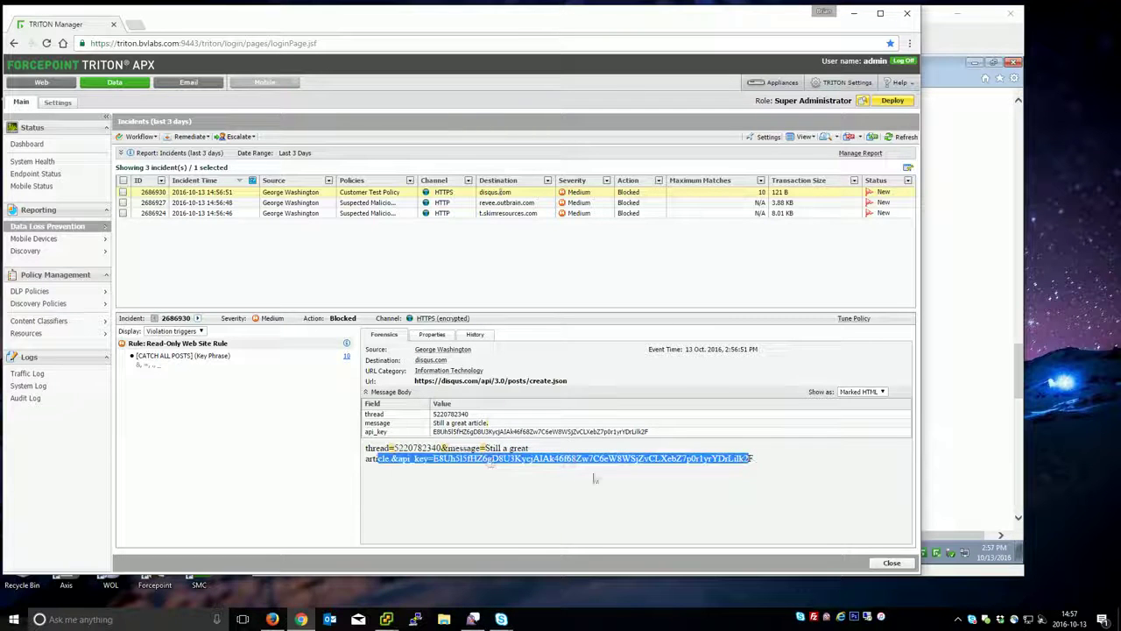
{"action": "left_click", "coordinate": [569, 471]}
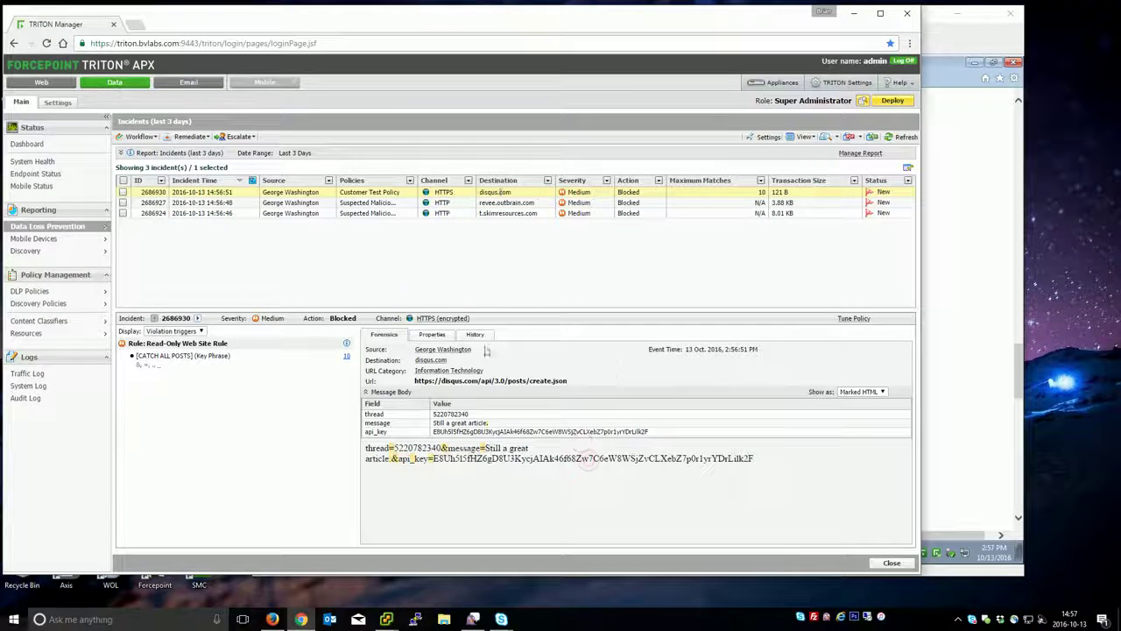
{"action": "left_click", "coordinate": [450, 340]}
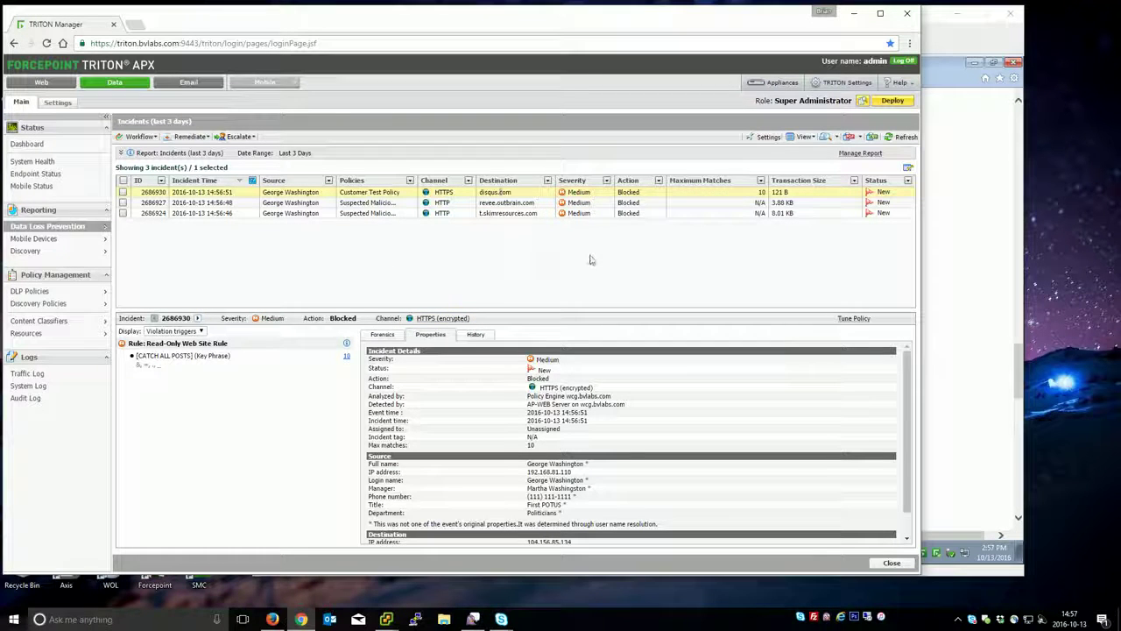
{"action": "left_click", "coordinate": [495, 194]}
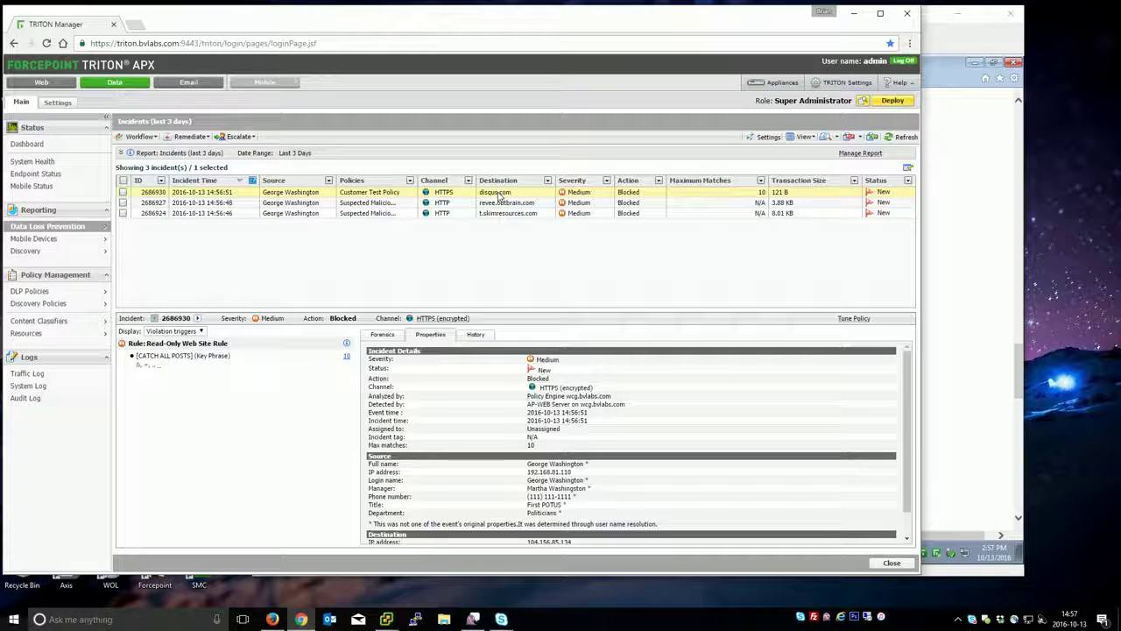
- Switch to the Windows 7 virtual machine, append "2" to the comment draft, and try to post it again
{"action": "key", "text": "alt+Tab"}
{"action": "left_click", "coordinate": [485, 252]}
{"action": "type", "text": "2"}
{"action": "left_click", "coordinate": [674, 333]}
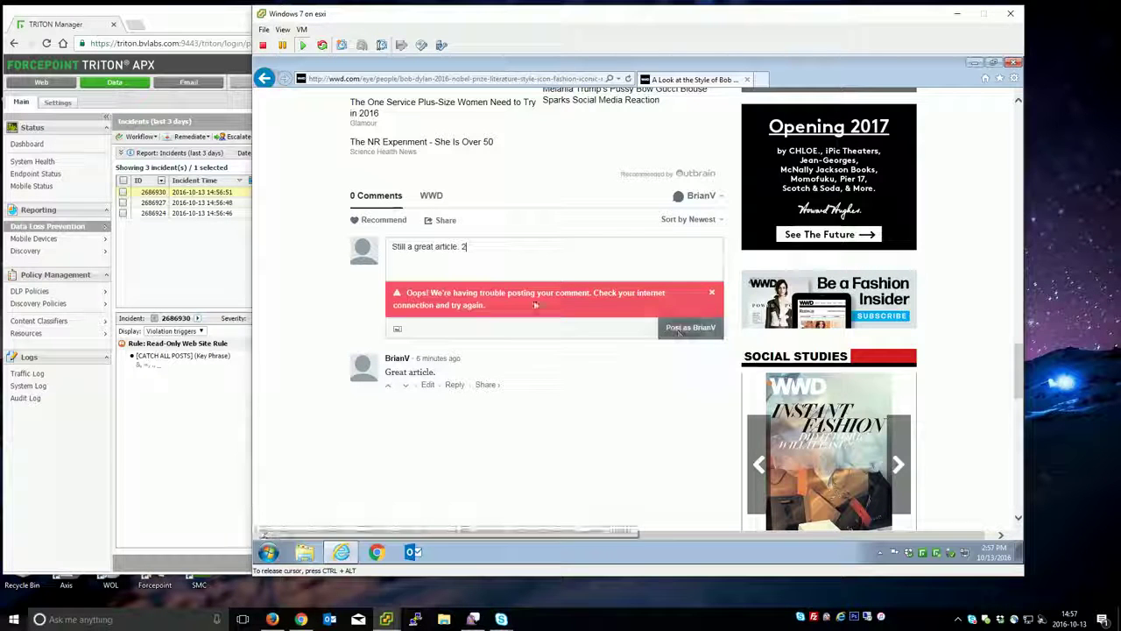
- Reload the wwd.com article page in the virtual machine's browser
{"action": "left_click_drag", "start_coordinate": [412, 247], "coordinate": [573, 248]}
{"action": "left_click", "coordinate": [578, 249]}
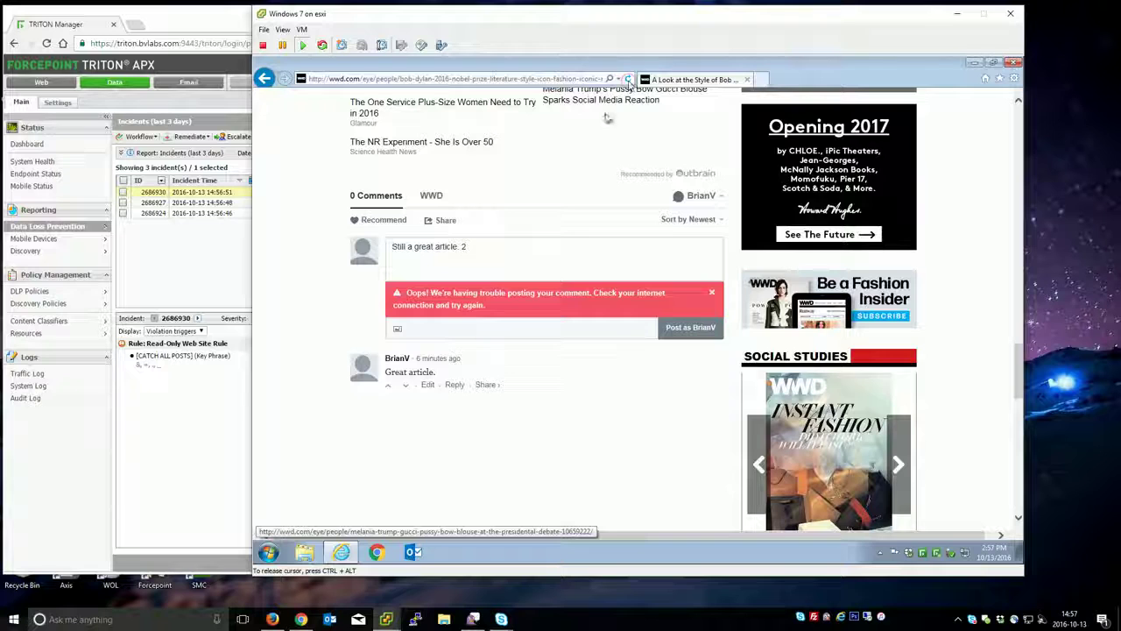
{"action": "left_click", "coordinate": [628, 78]}
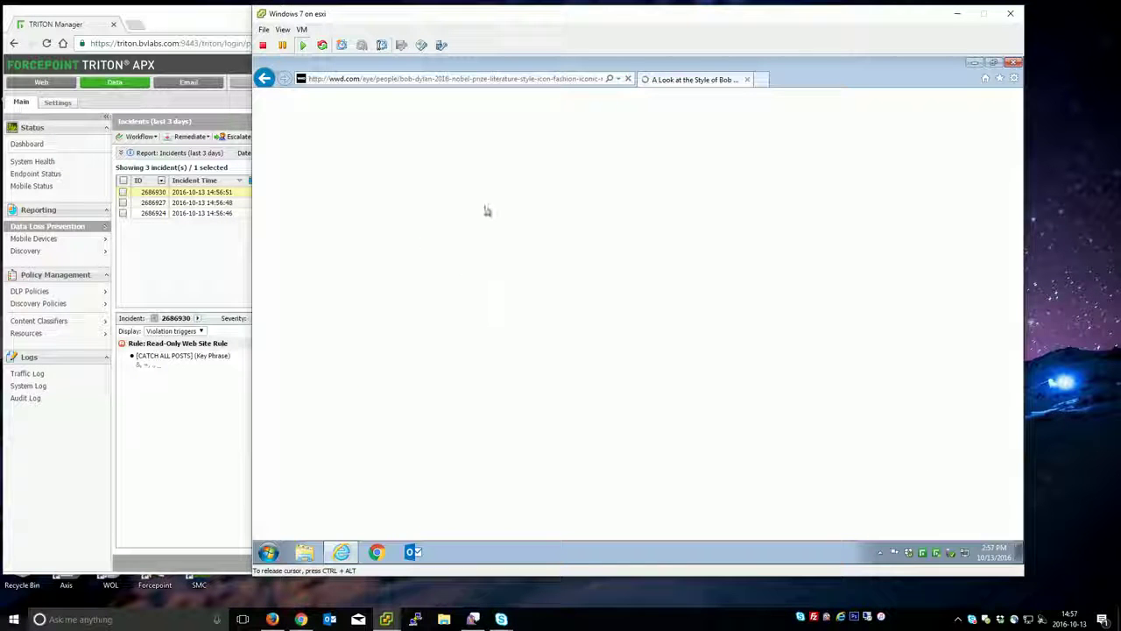